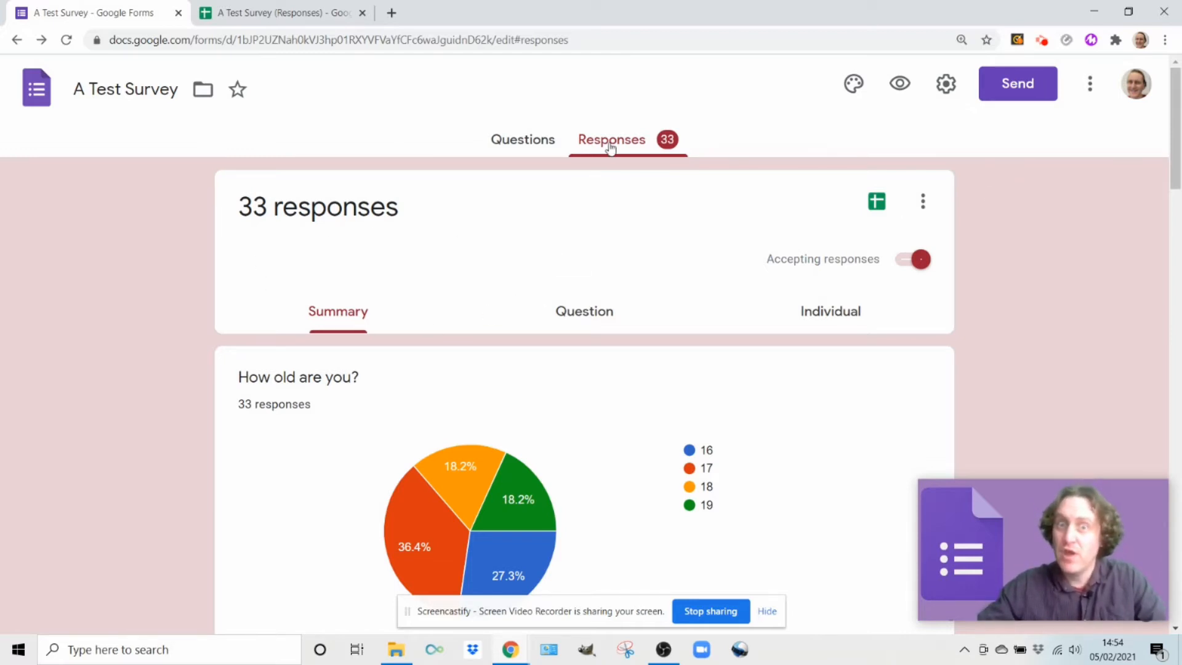
# Open the linked "A Test Survey (Responses)" spreadsheet and hide the screen-sharing notice.
pyautogui.click(522, 146)
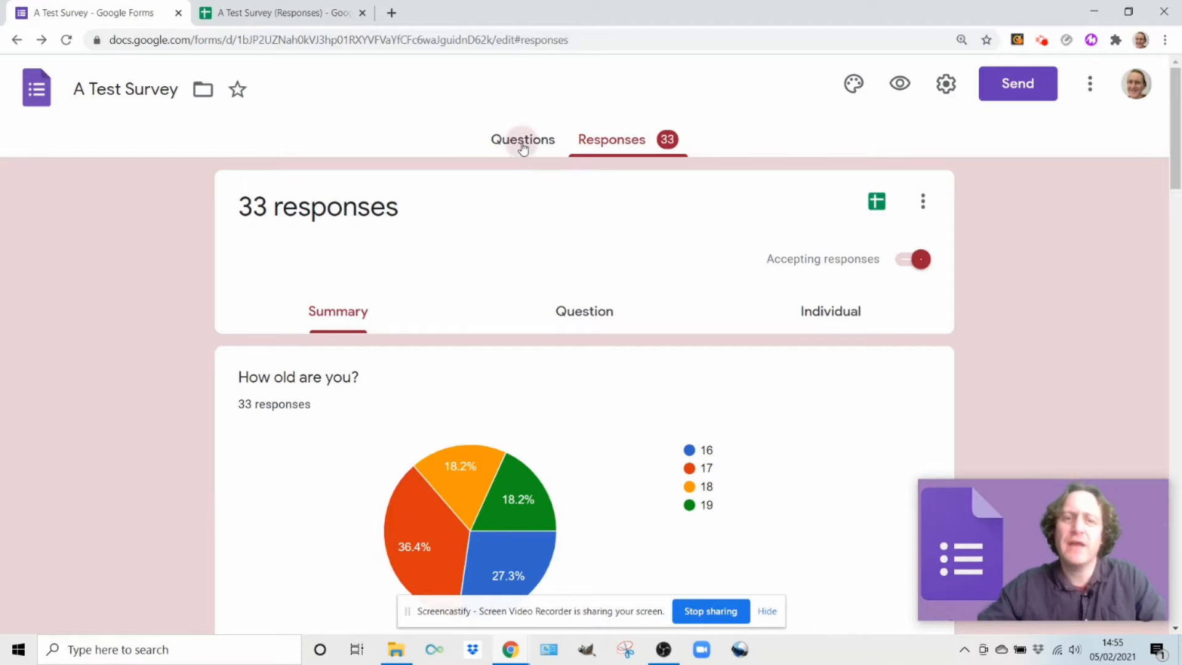
pyautogui.click(627, 143)
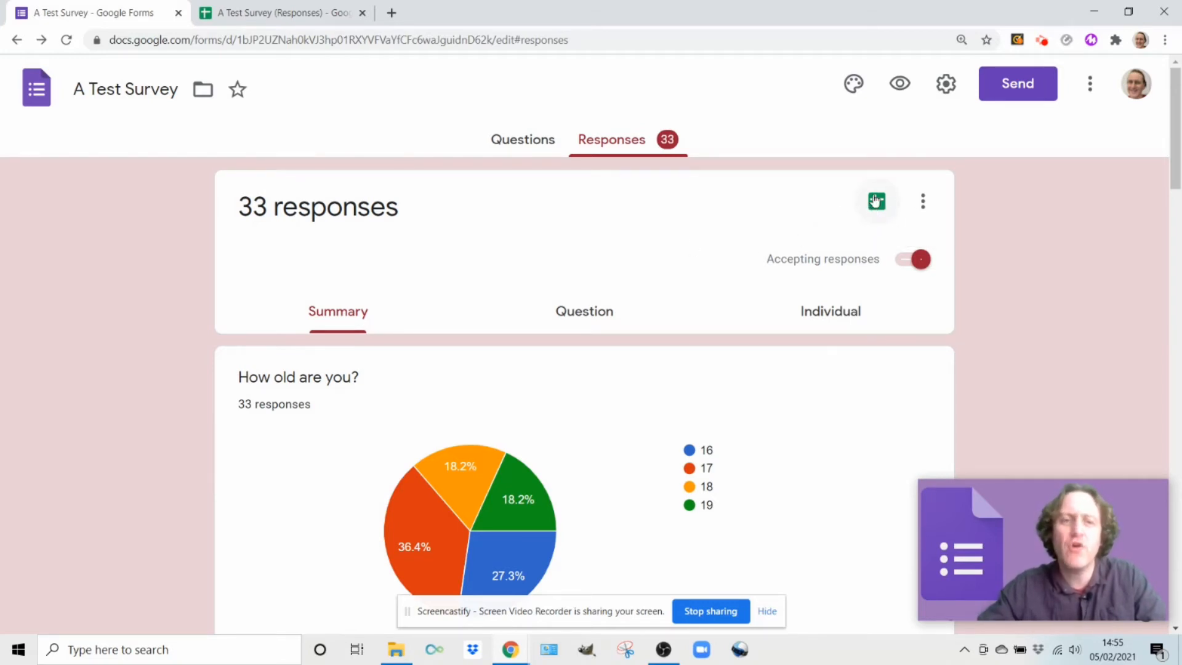
pyautogui.click(285, 14)
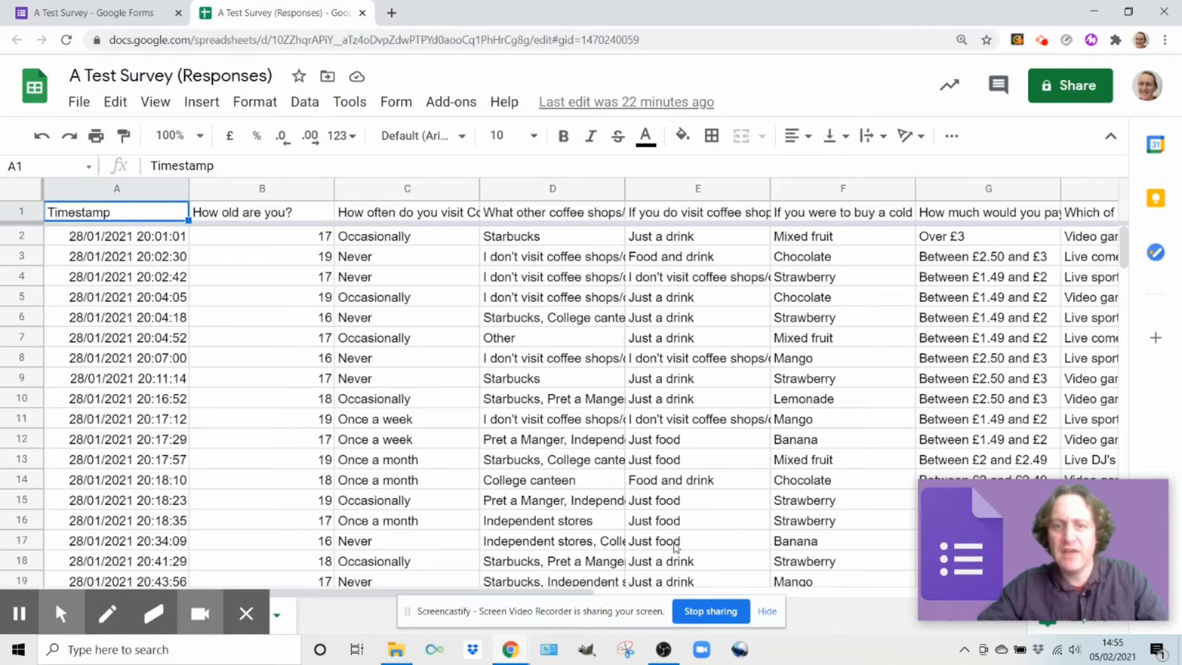
pyautogui.click(768, 612)
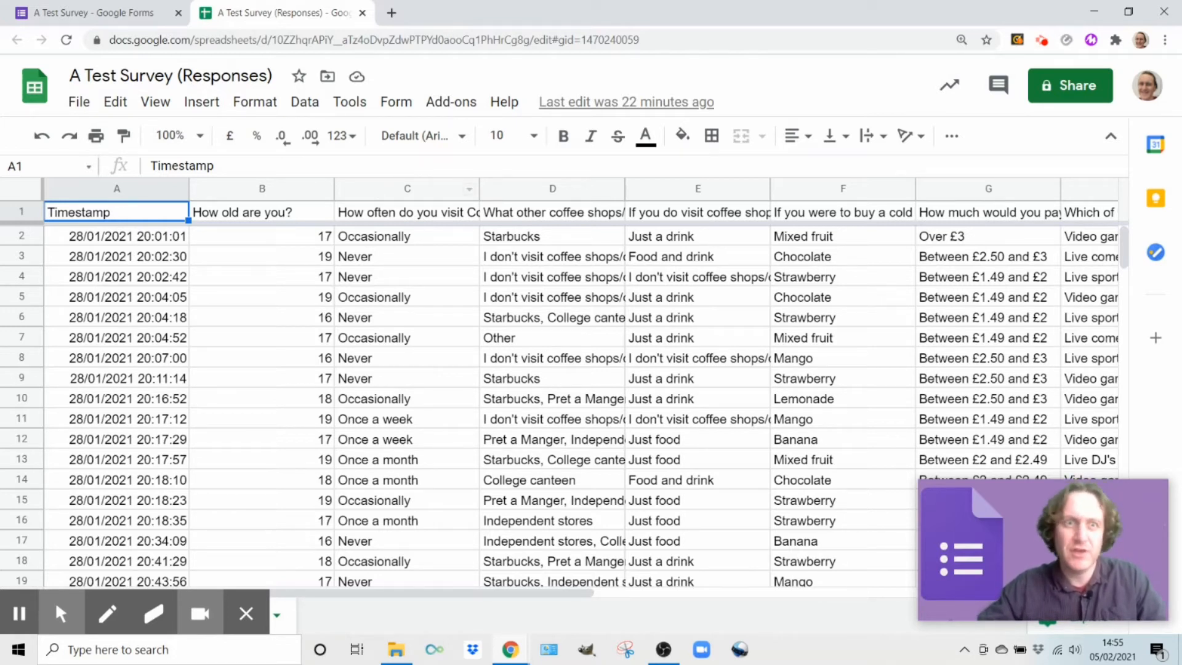
# Insert a pie chart from column C, the answers on how often respondents visit Costa Coffee.
pyautogui.click(390, 187)
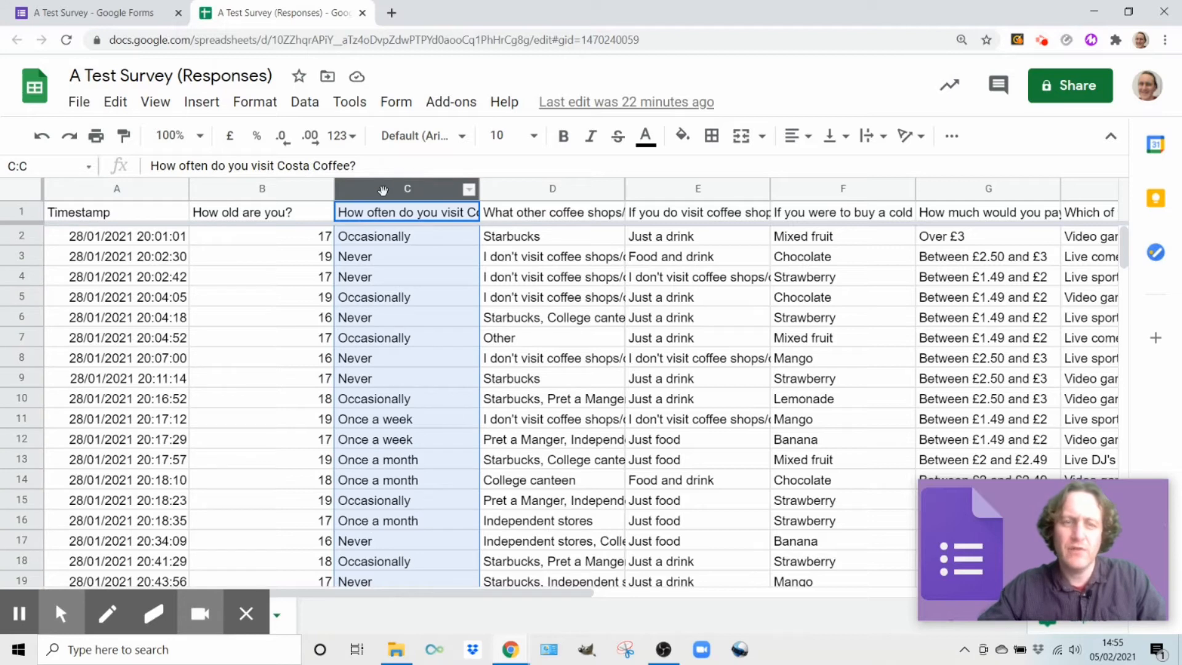
pyautogui.click(201, 102)
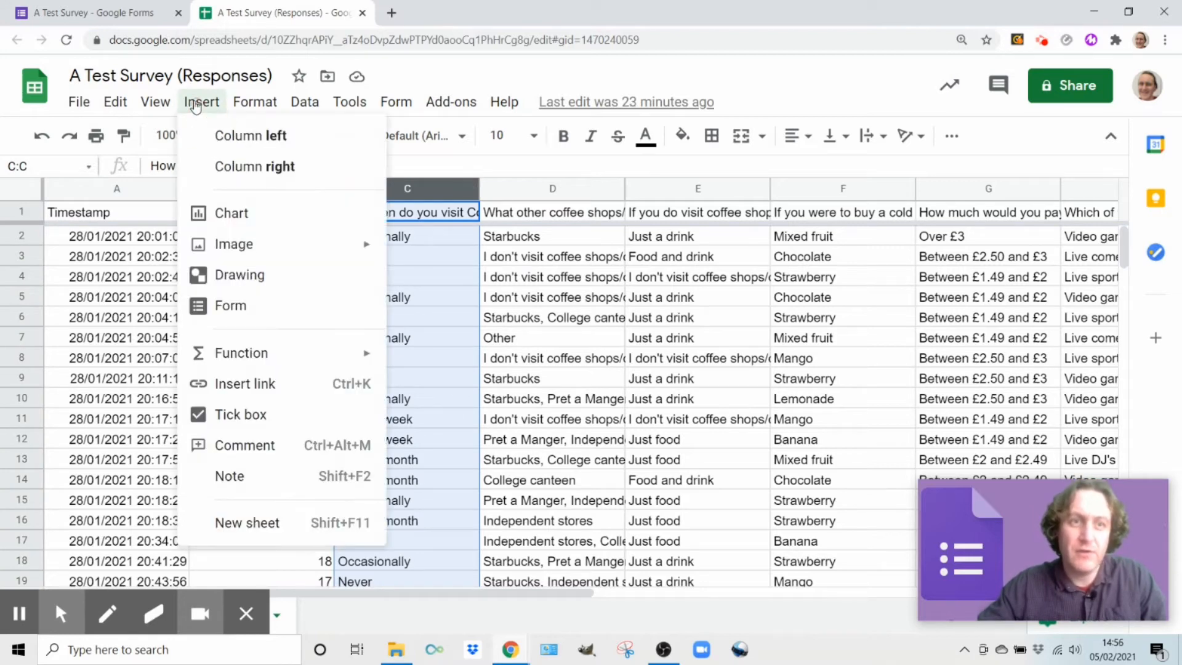
pyautogui.click(240, 213)
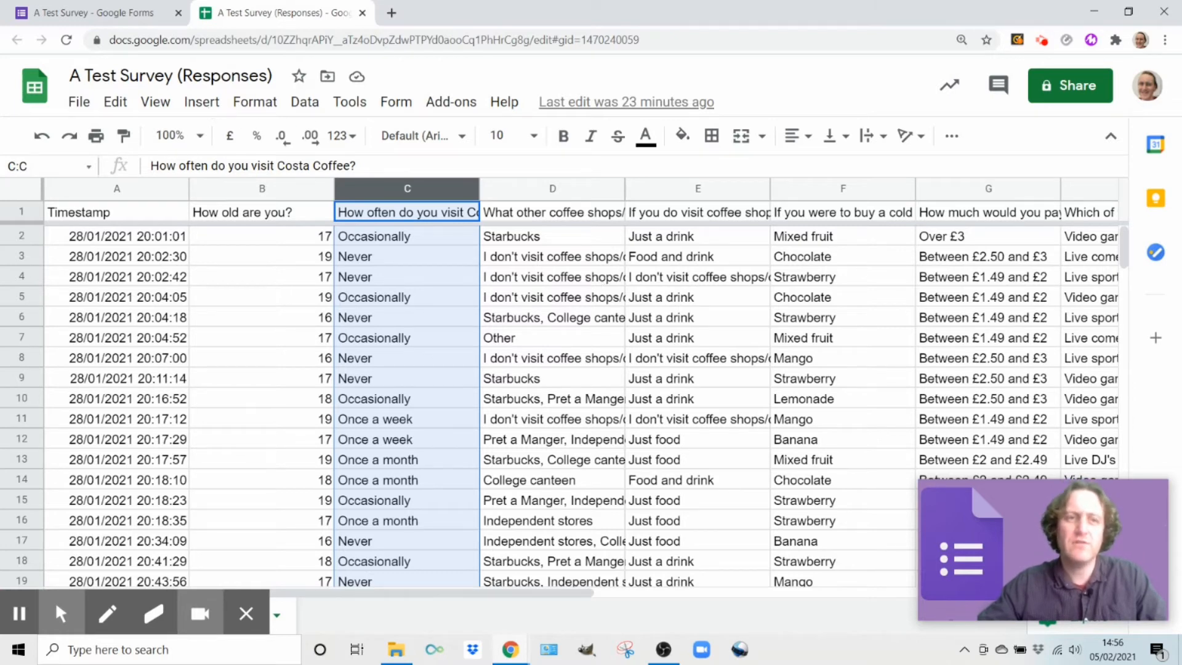
pyautogui.click(218, 103)
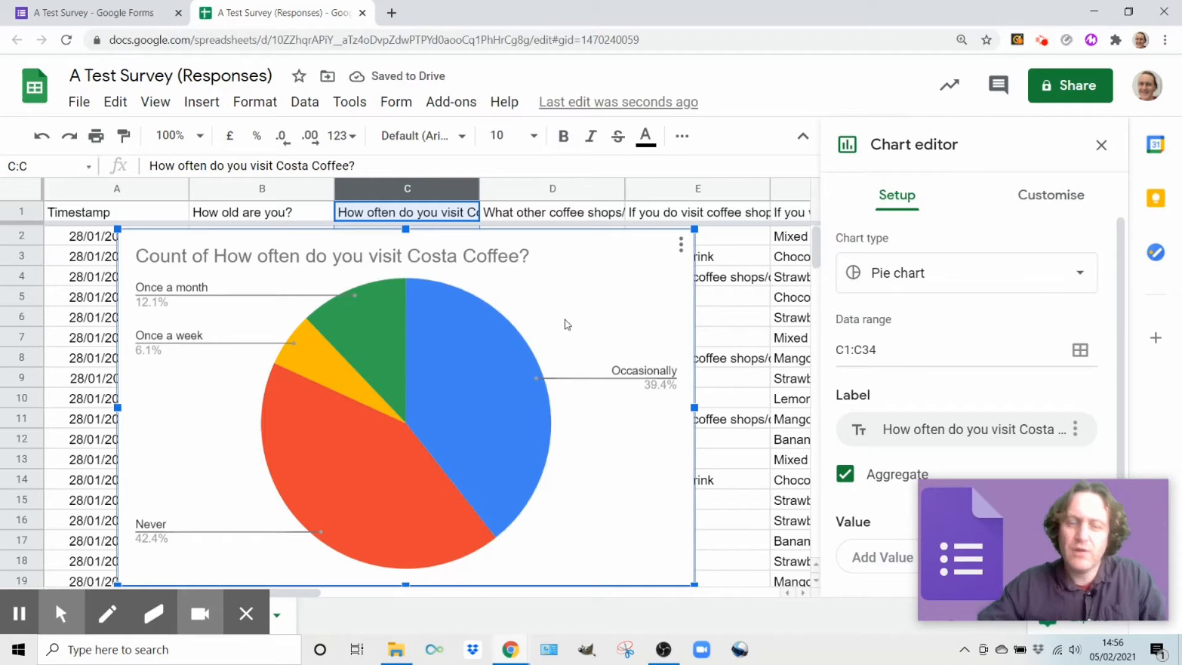
pyautogui.click(519, 364)
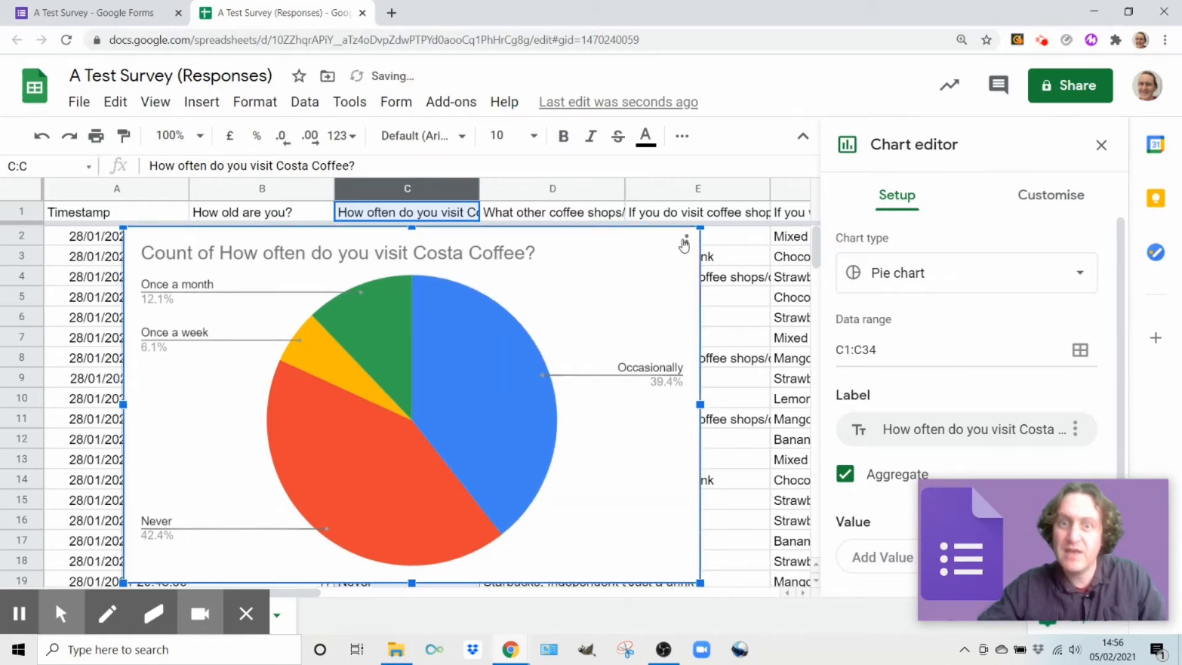
# Show the chart's options and look through the download formats offered for it.
pyautogui.click(683, 243)
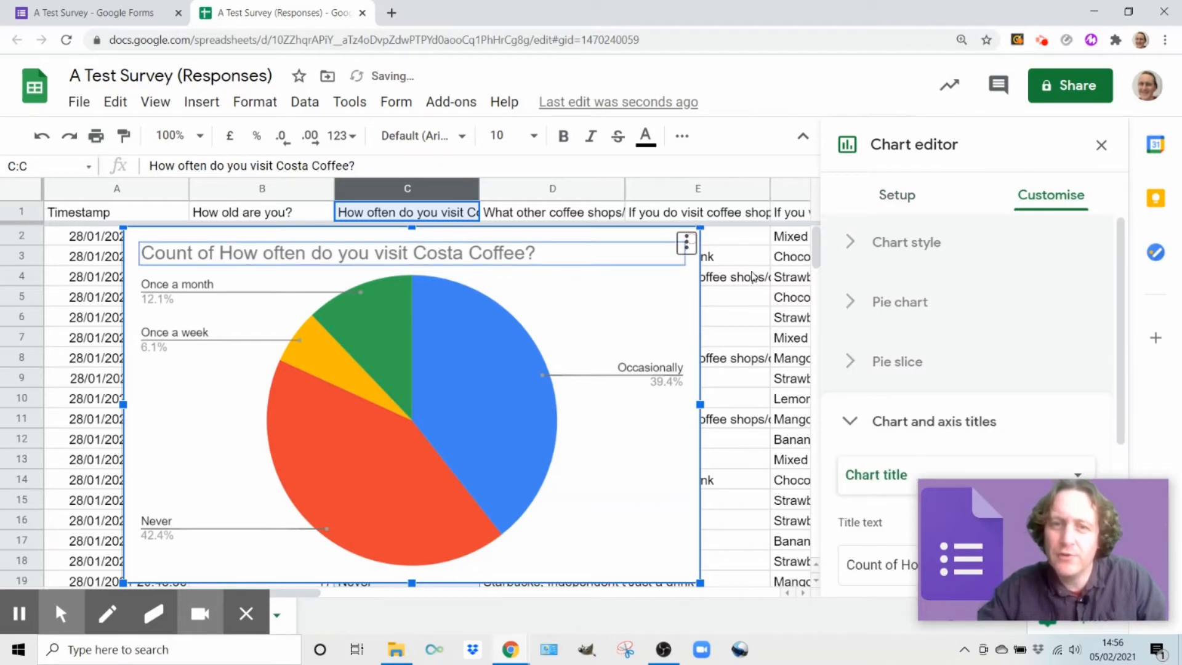
pyautogui.click(646, 309)
pyautogui.rightClick(674, 308)
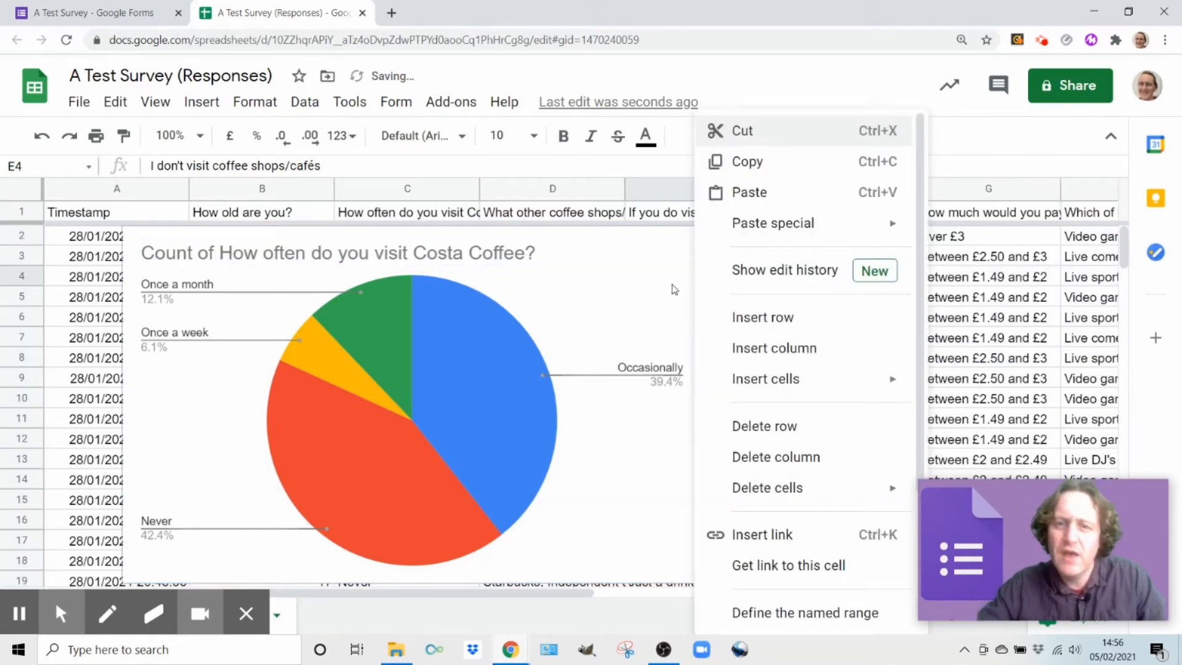
pyautogui.click(685, 261)
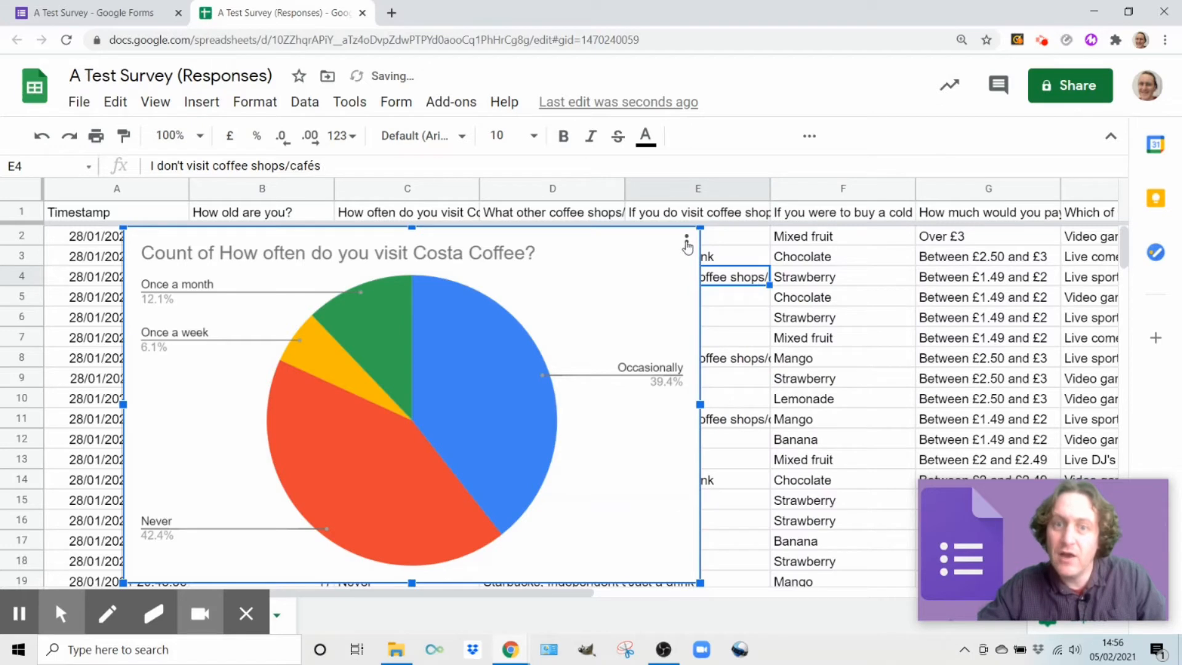
pyautogui.click(687, 244)
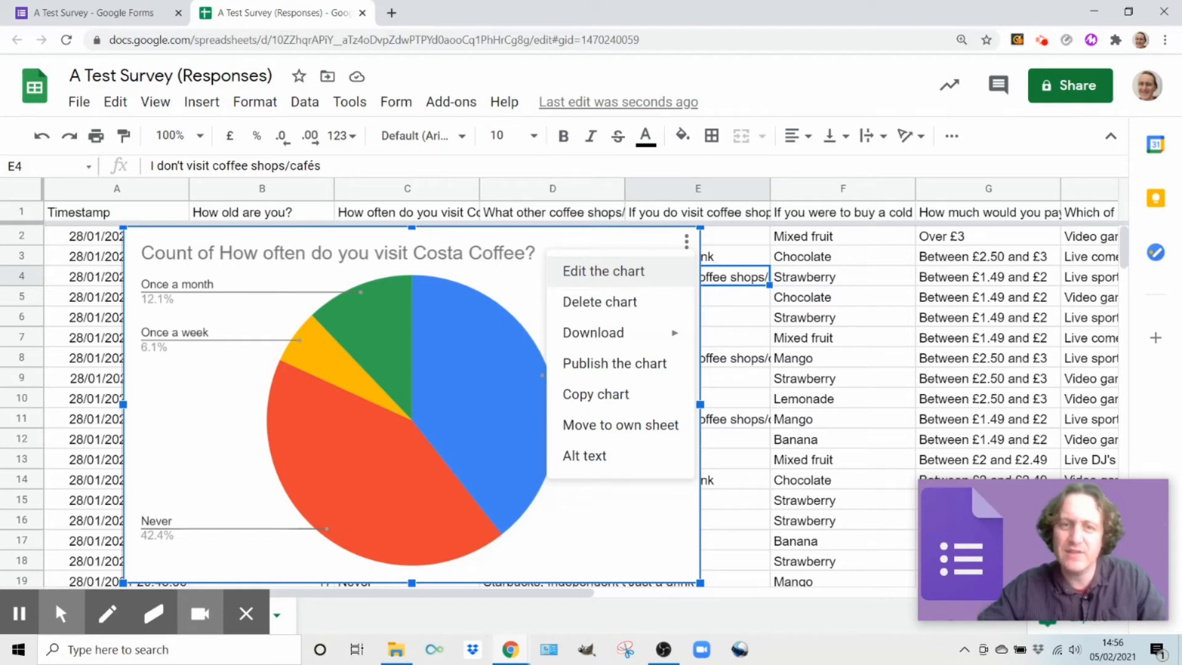
pyautogui.moveTo(596, 336)
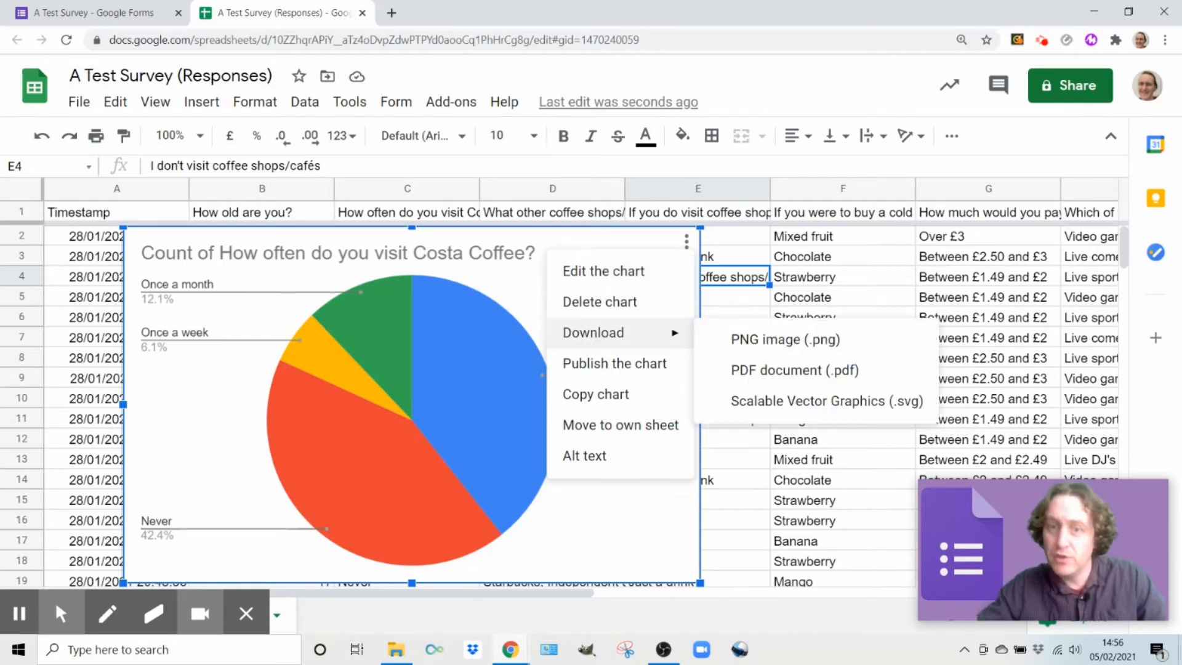
pyautogui.click(506, 272)
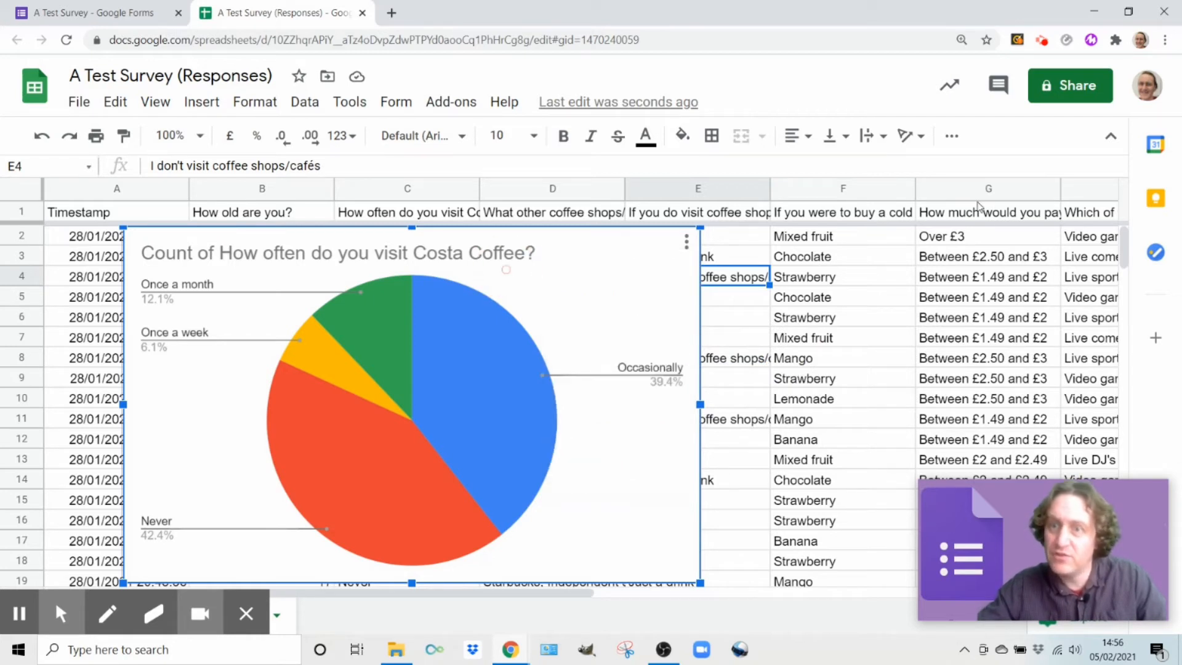
# Open the chart style settings of the pie chart and review the customisation options.
pyautogui.rightClick(567, 333)
pyautogui.moveTo(656, 331)
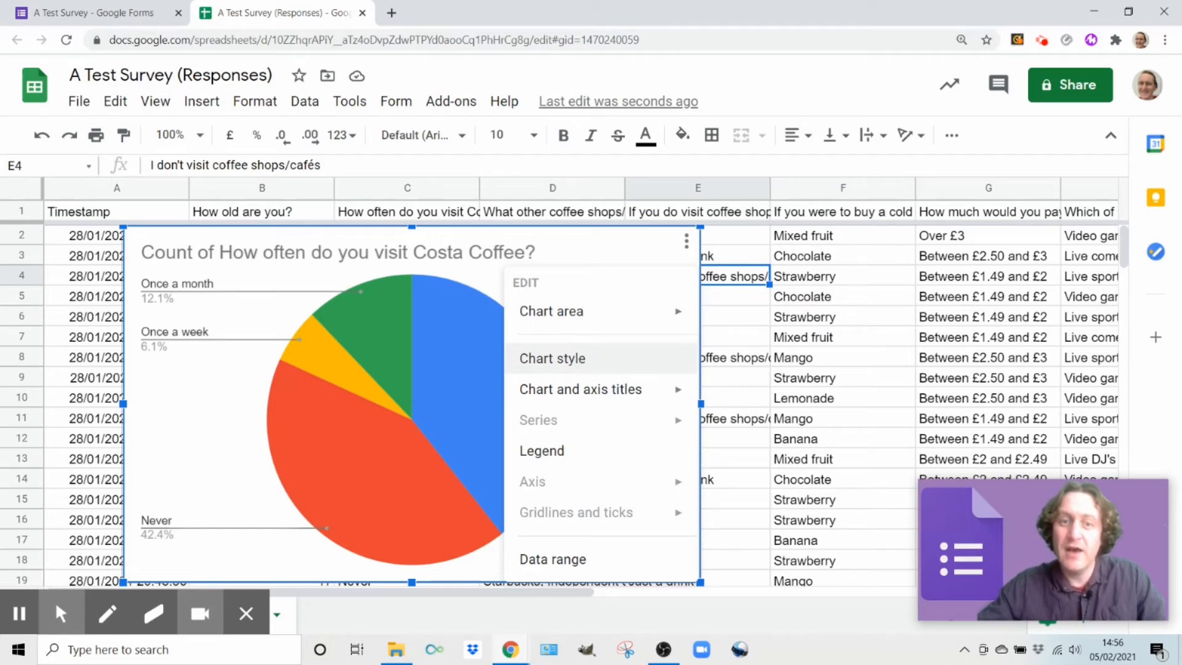
pyautogui.click(553, 362)
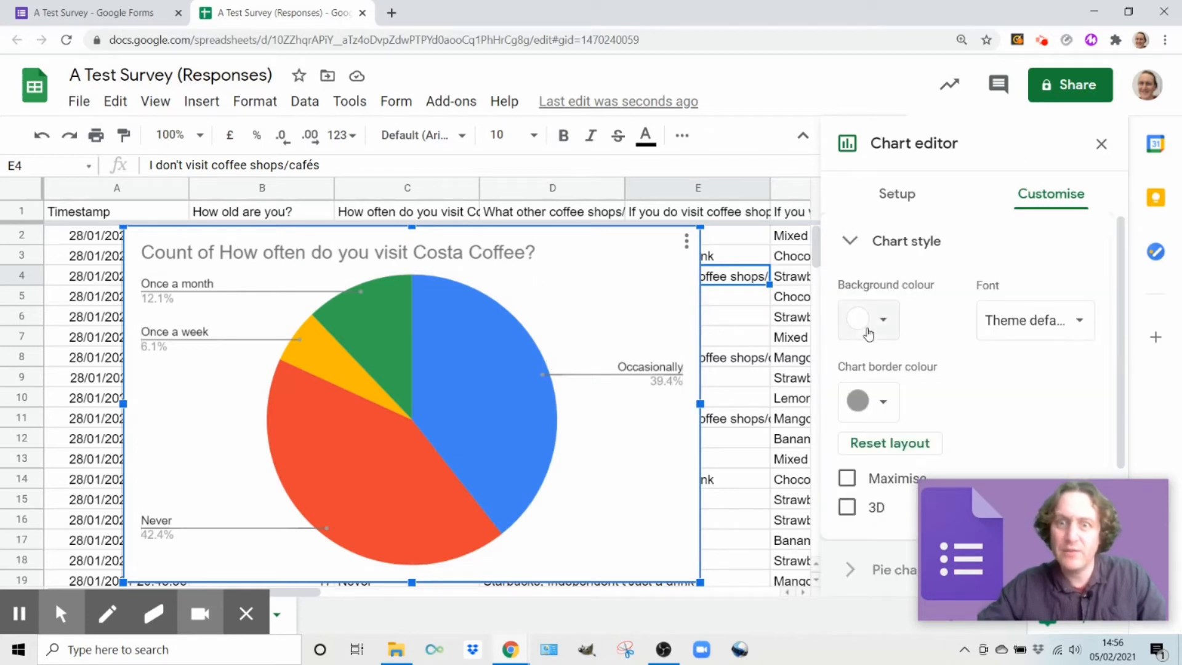
pyautogui.scroll(-5, 975, 350)
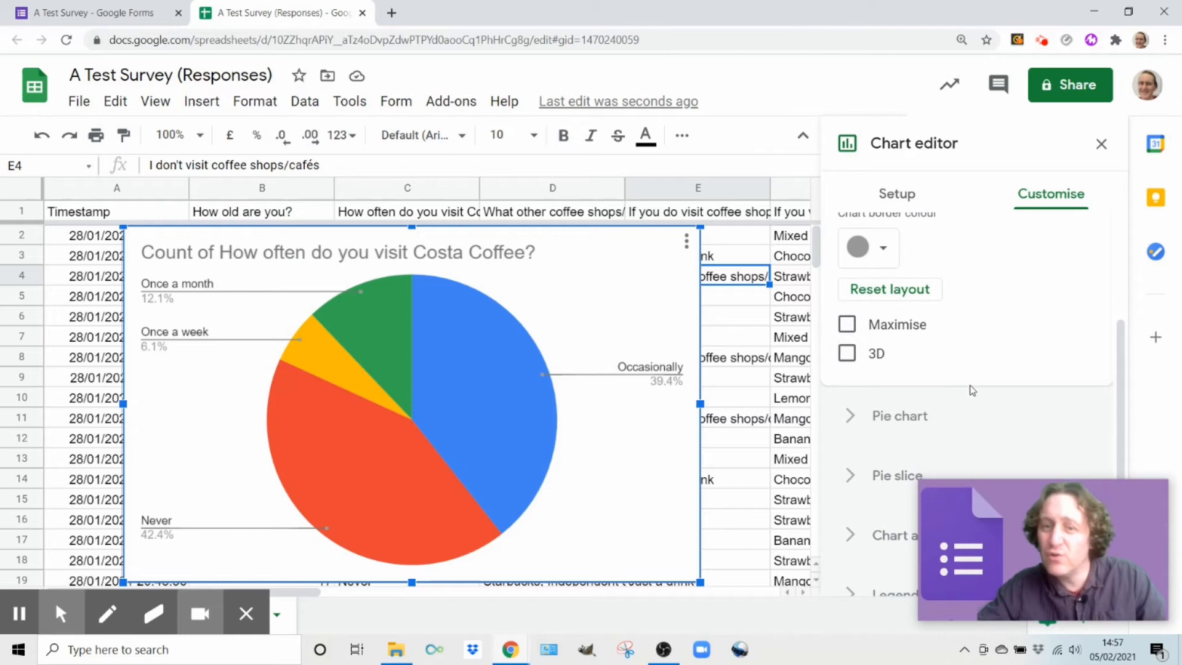
pyautogui.scroll(2, 945, 401)
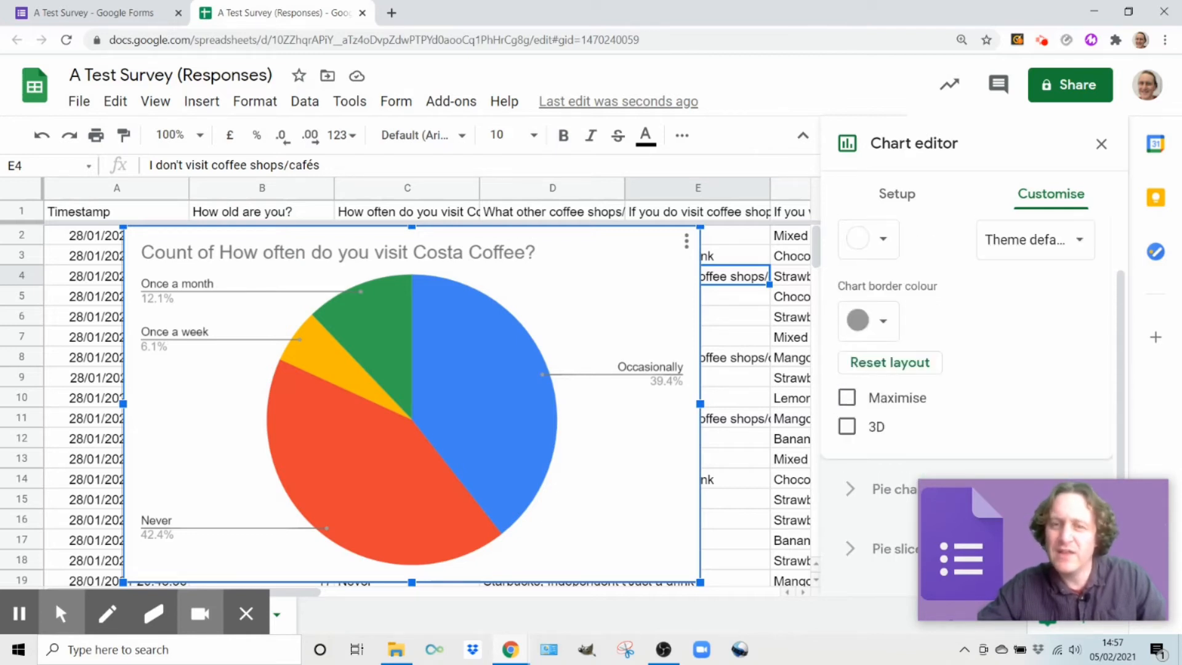
pyautogui.scroll(-3, 963, 332)
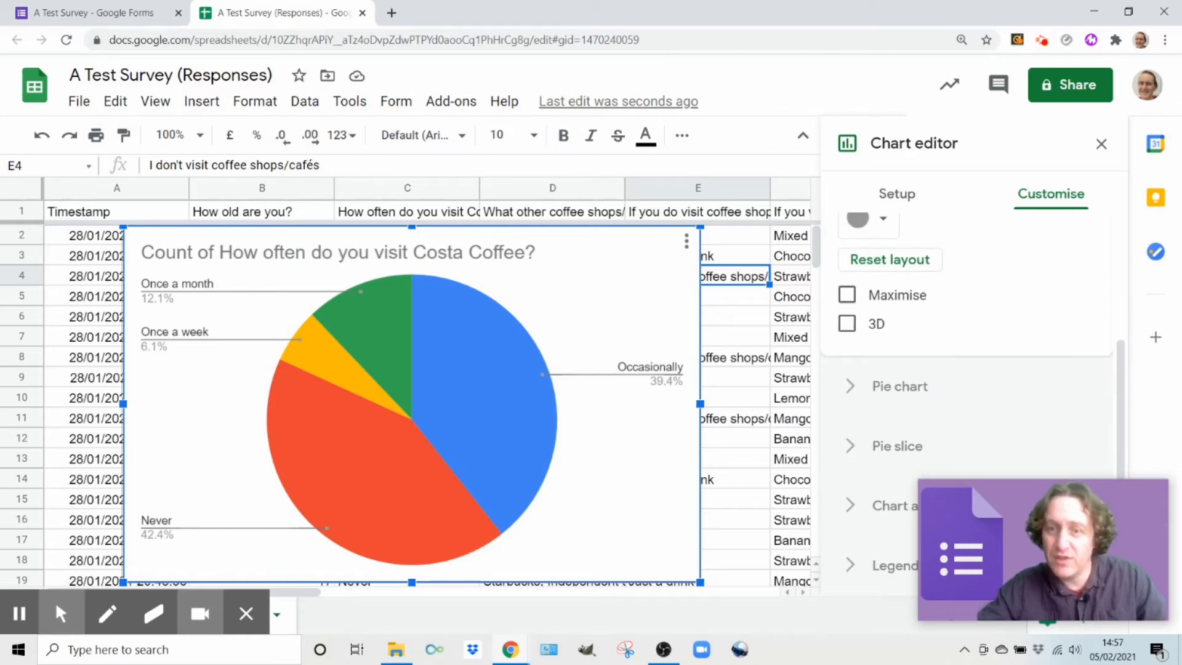
# Turn the pie chart into a doughnut by setting its doughnut hole to 50%.
pyautogui.click(893, 387)
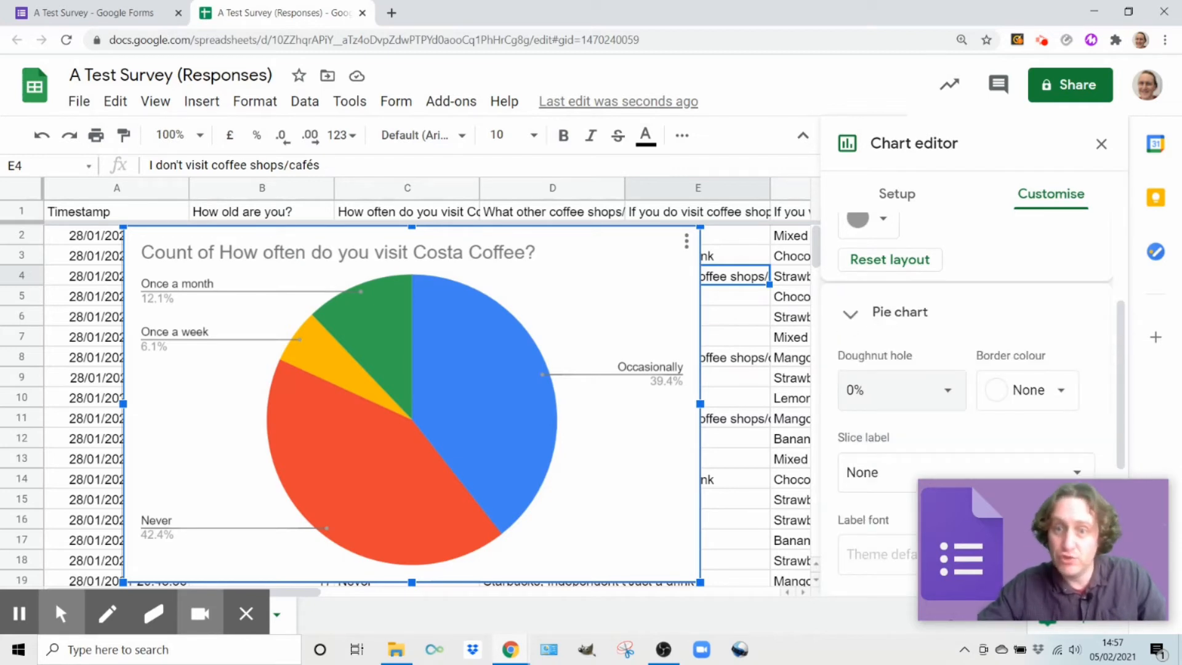
pyautogui.scroll(-5, 930, 381)
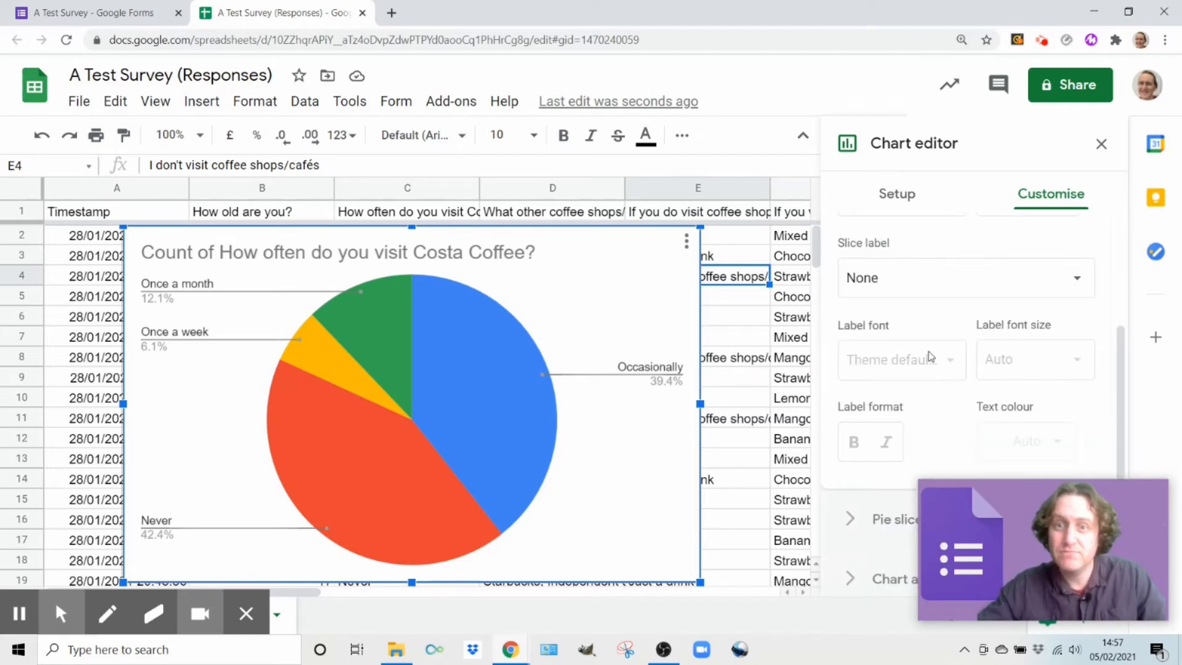
pyautogui.scroll(-2, 930, 357)
pyautogui.scroll(4, 954, 378)
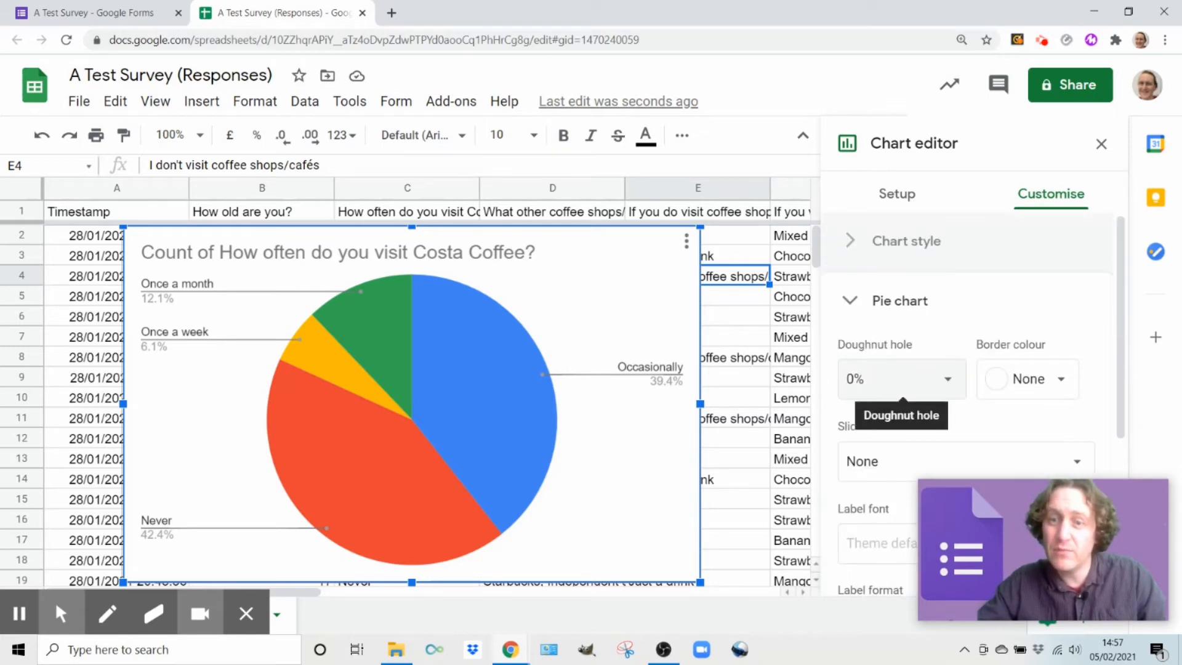
pyautogui.click(945, 381)
pyautogui.click(886, 483)
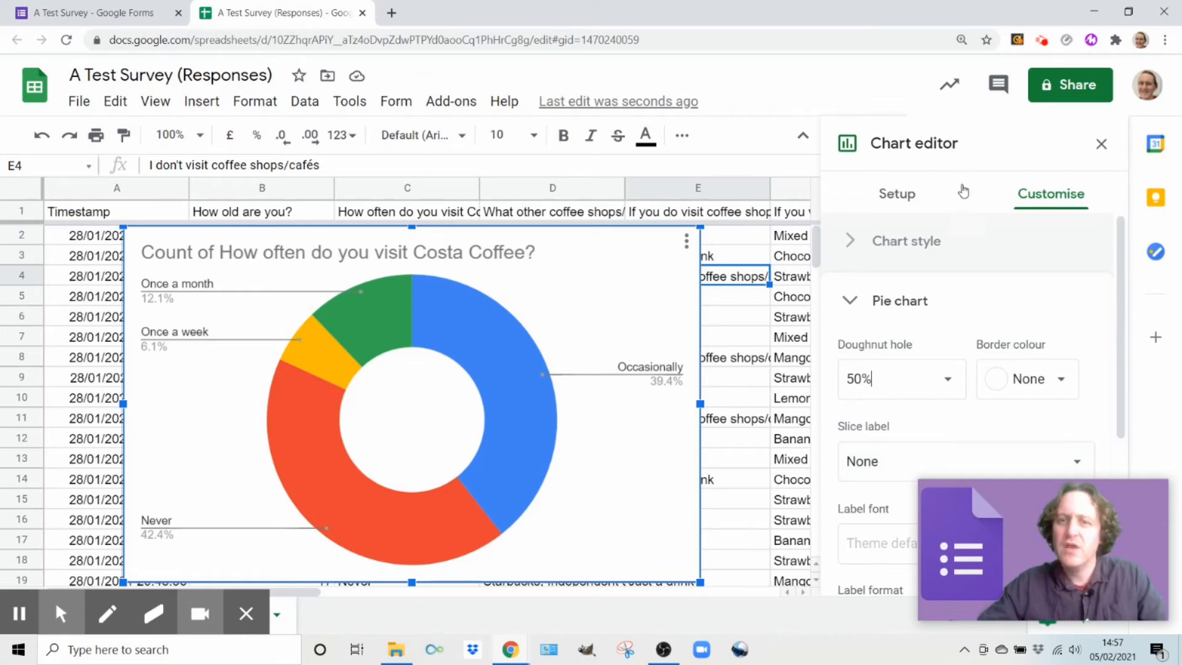
# Check the chart's setup, close the chart editor and delete the doughnut chart from the sheet.
pyautogui.click(908, 207)
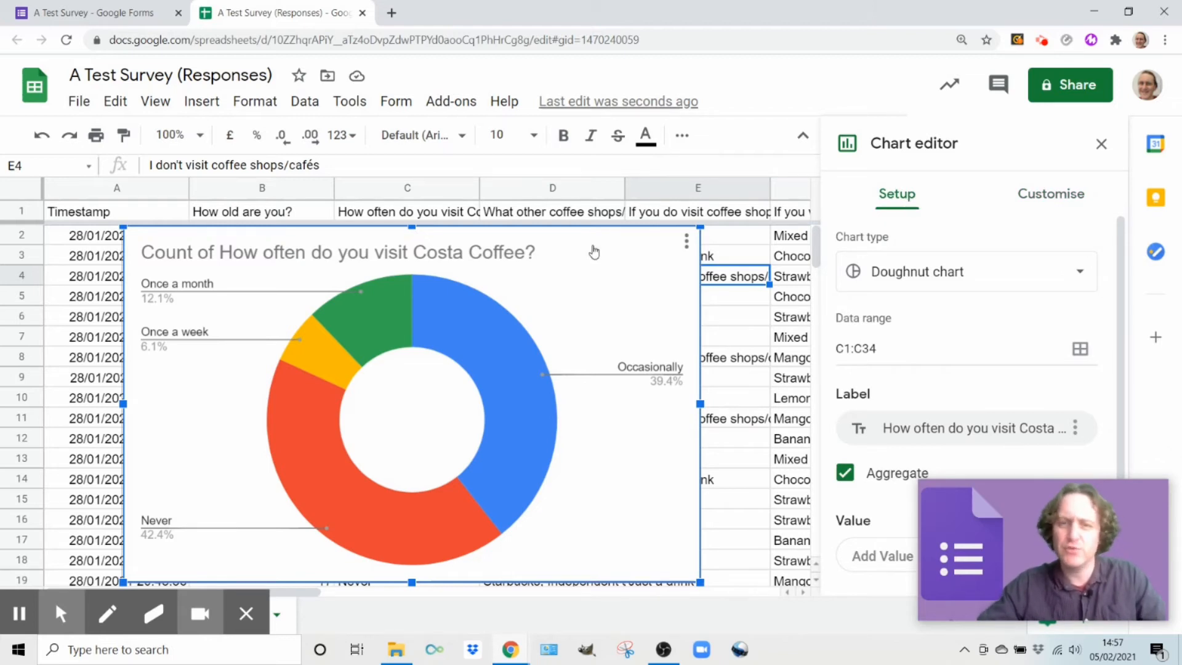
pyautogui.click(1101, 143)
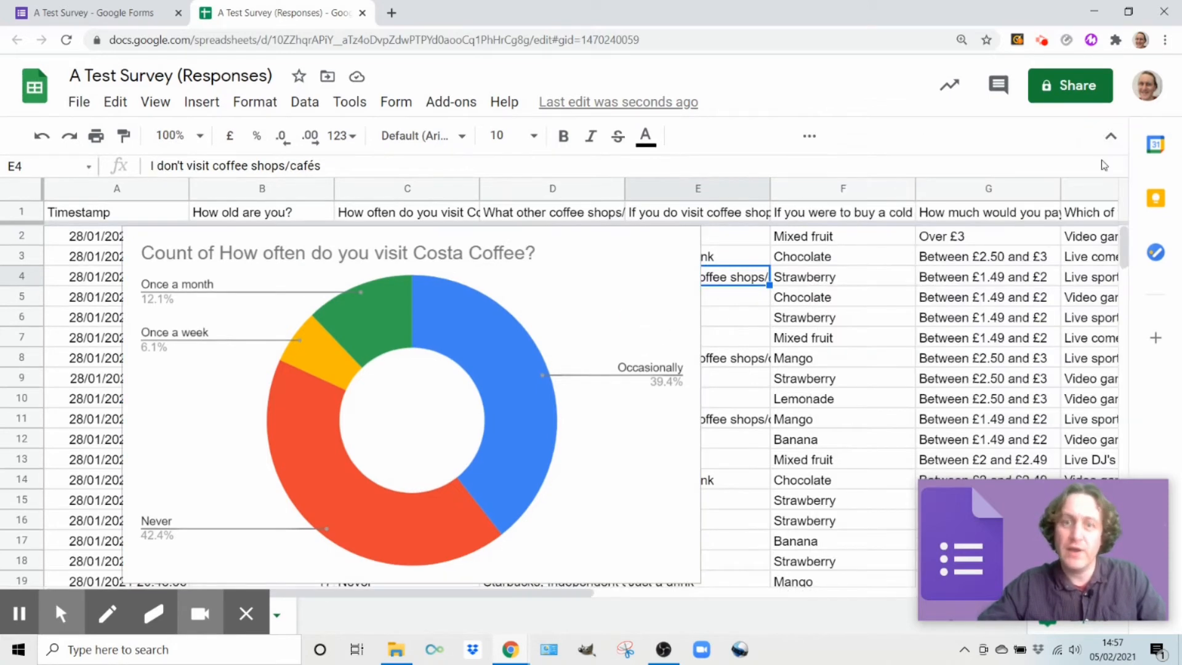
pyautogui.click(633, 306)
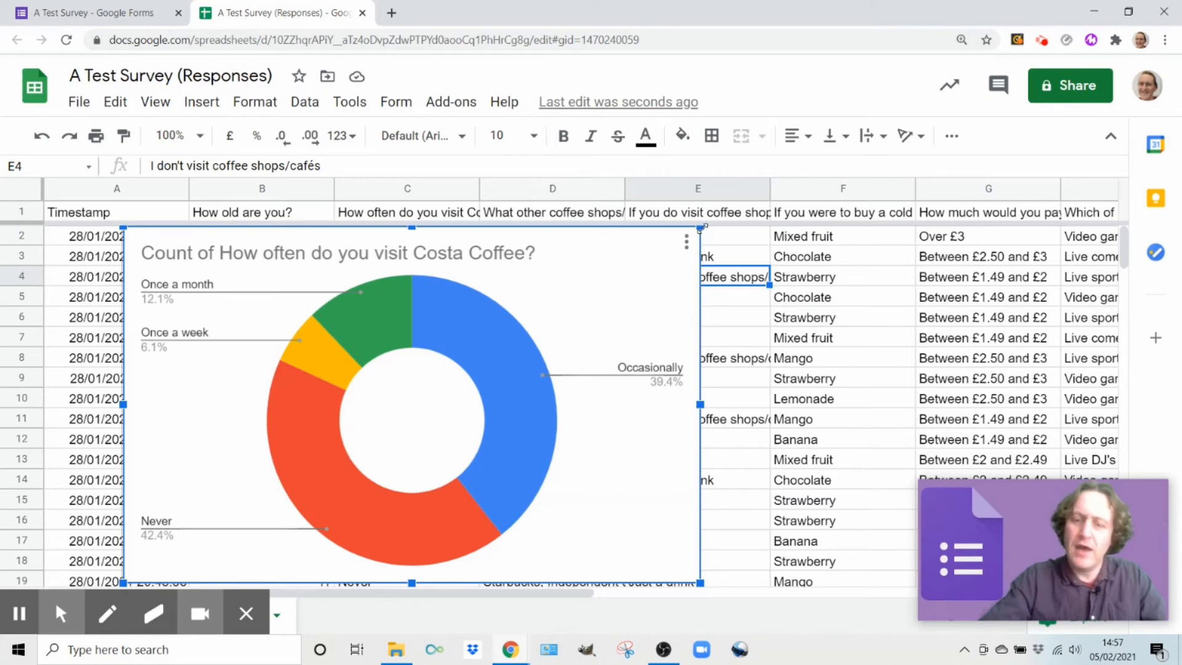
pyautogui.press('Delete')
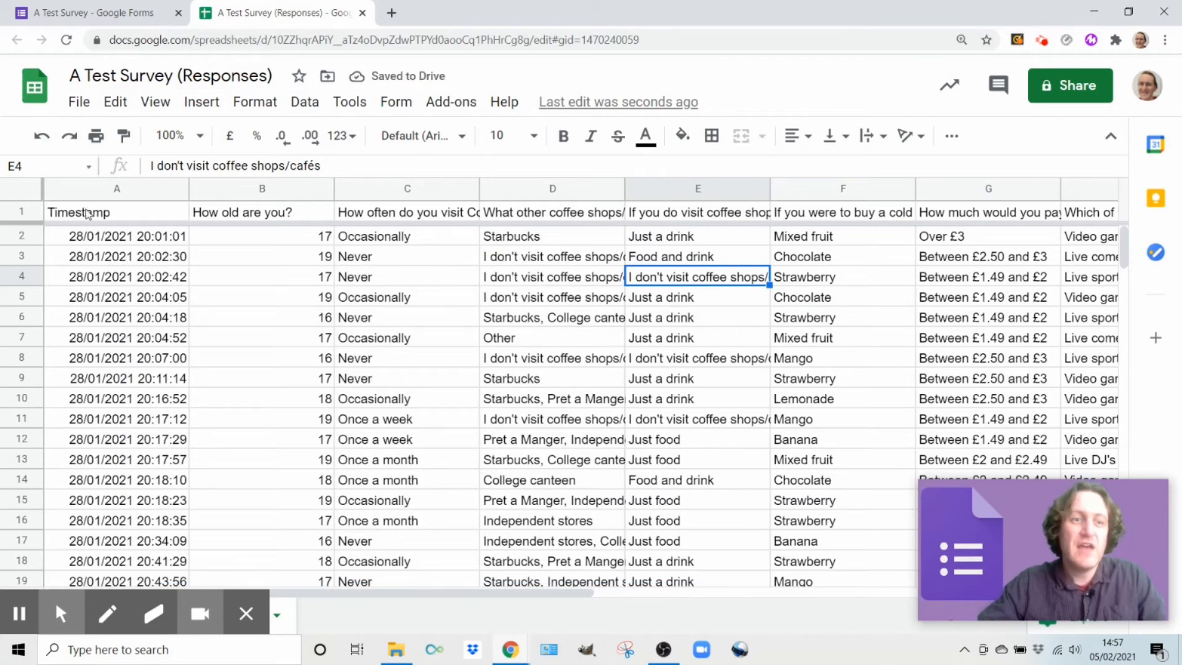
# Create a filter on the header row, selecting cells A1:H1 from Timestamp across the question columns.
pyautogui.moveTo(110, 214); pyautogui.dragTo(1110, 213)
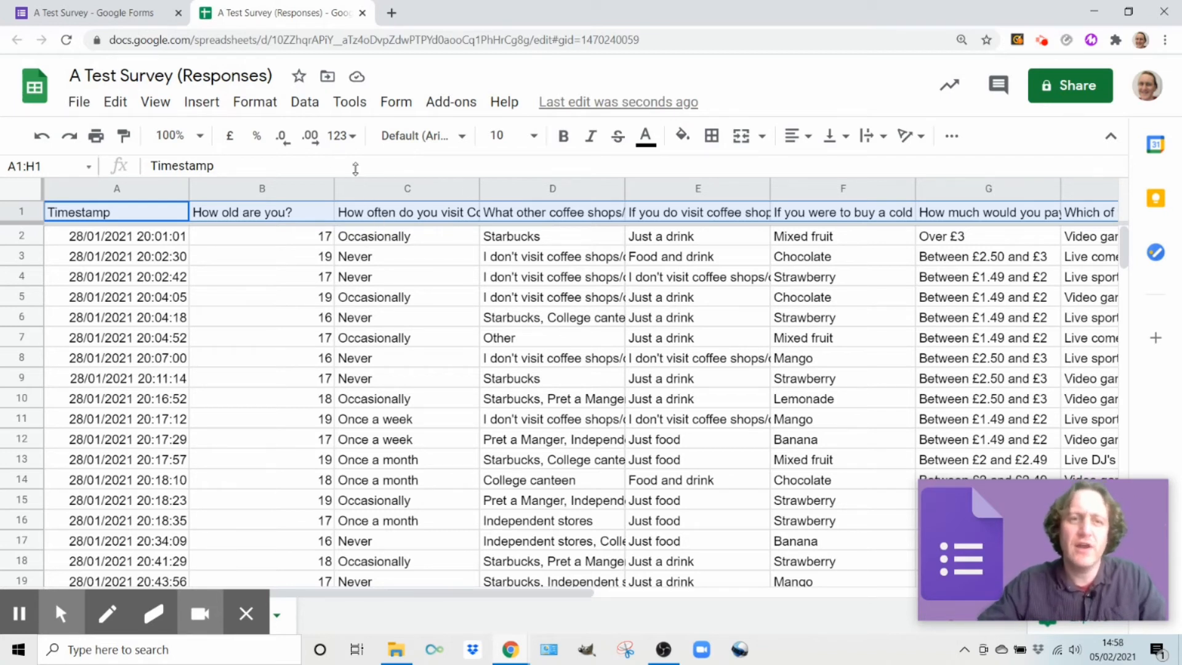
pyautogui.click(210, 106)
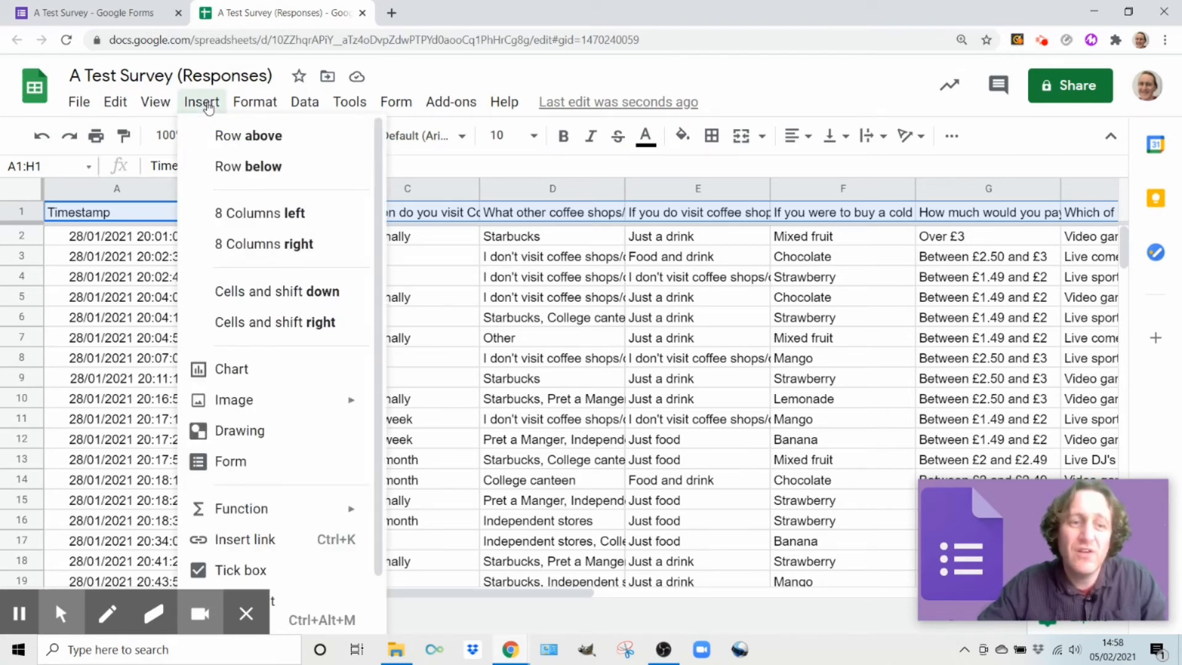
pyautogui.click(263, 103)
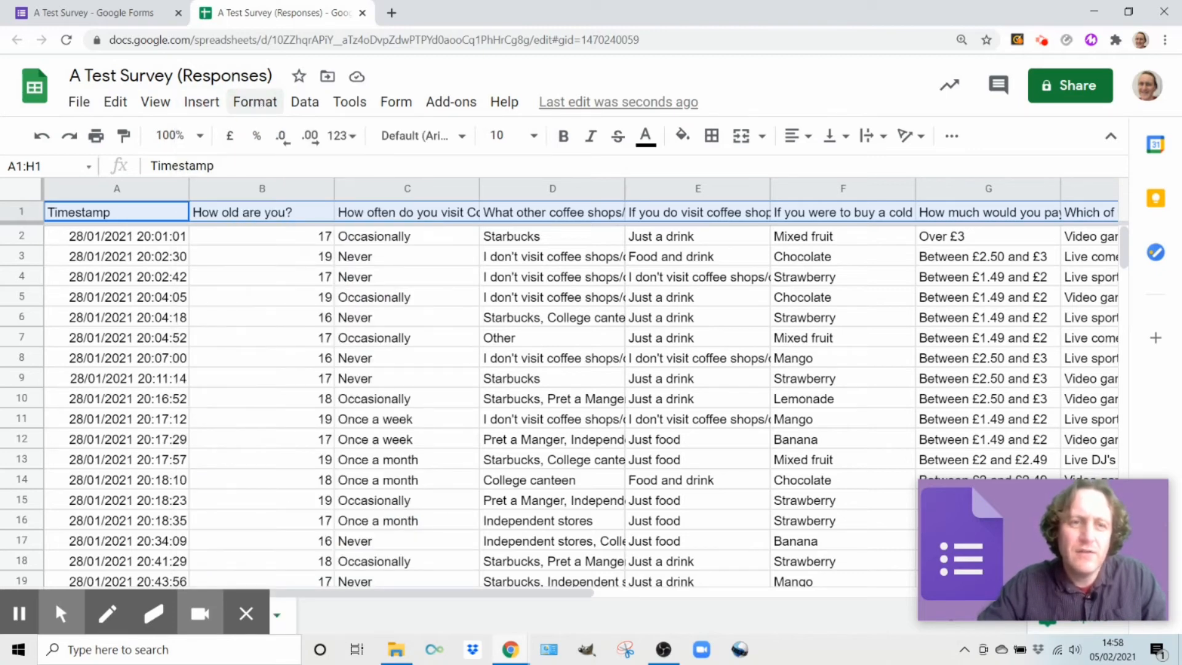
pyautogui.click(320, 104)
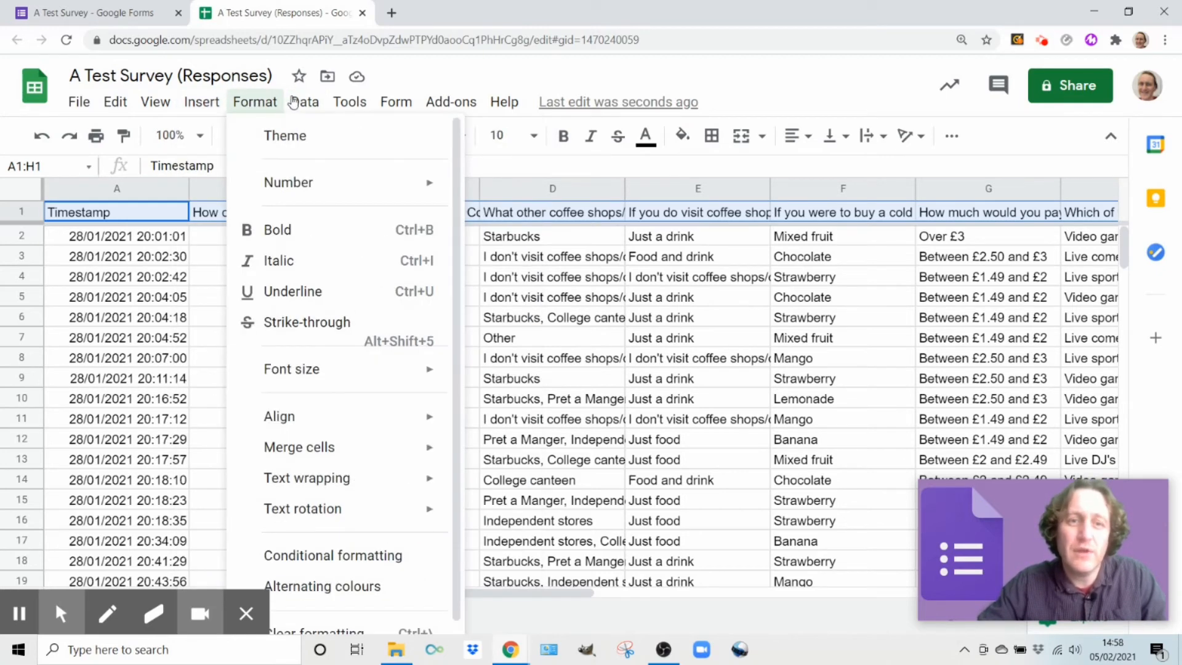
pyautogui.moveTo(318, 109)
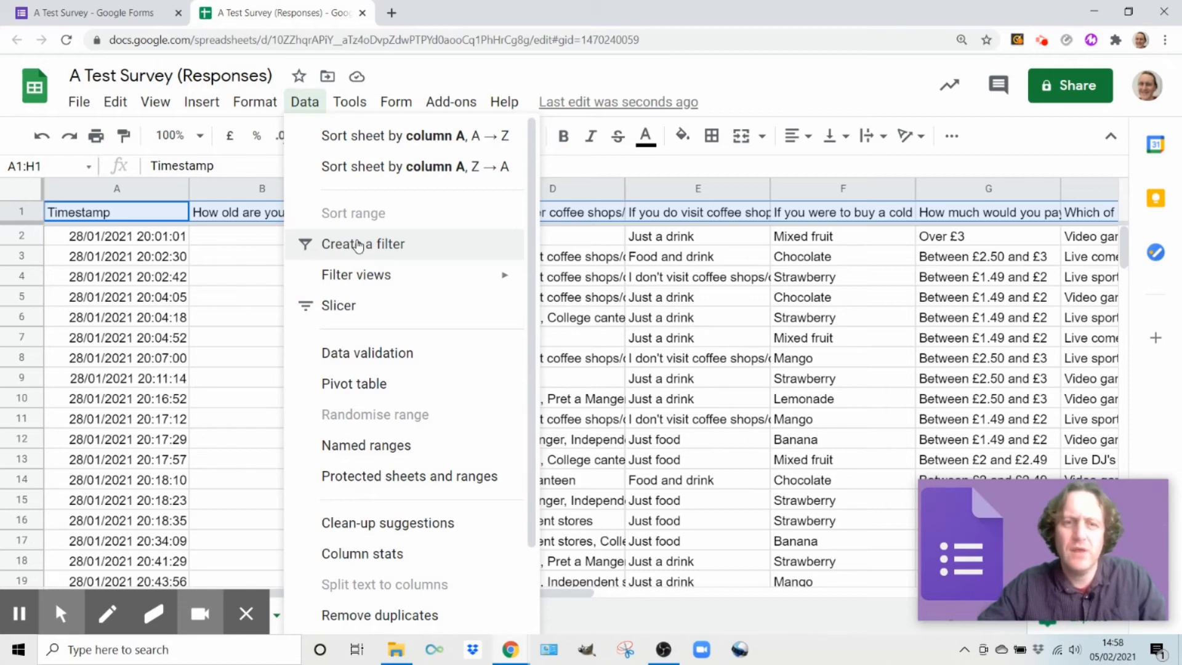
pyautogui.click(439, 249)
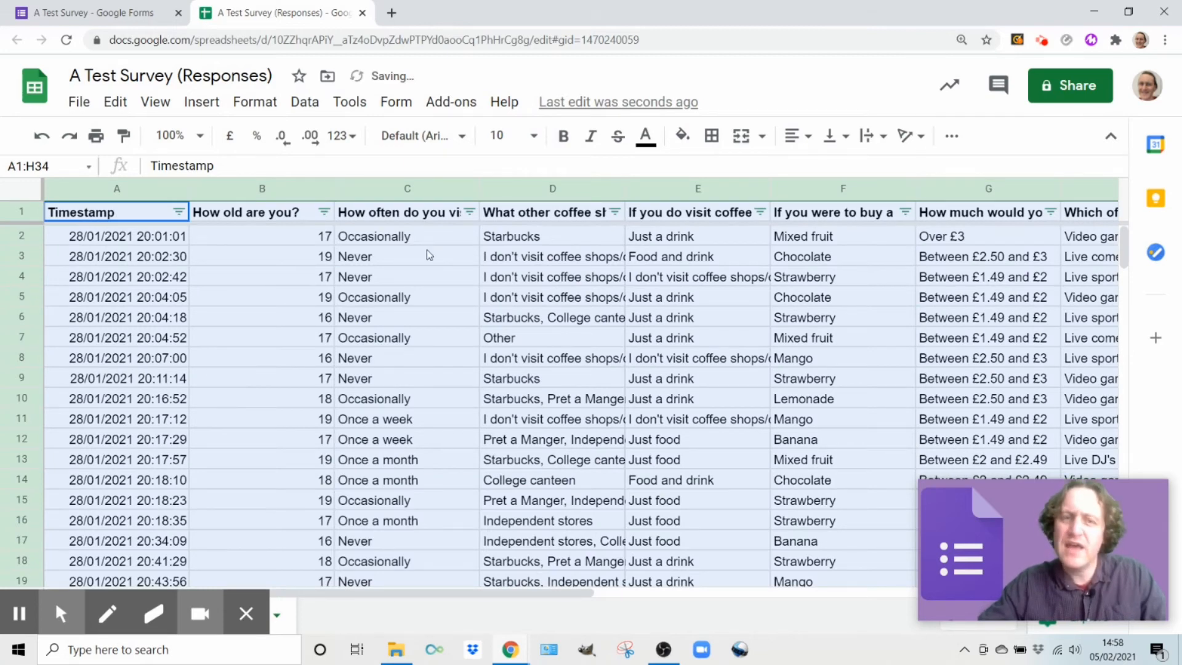
pyautogui.click(430, 254)
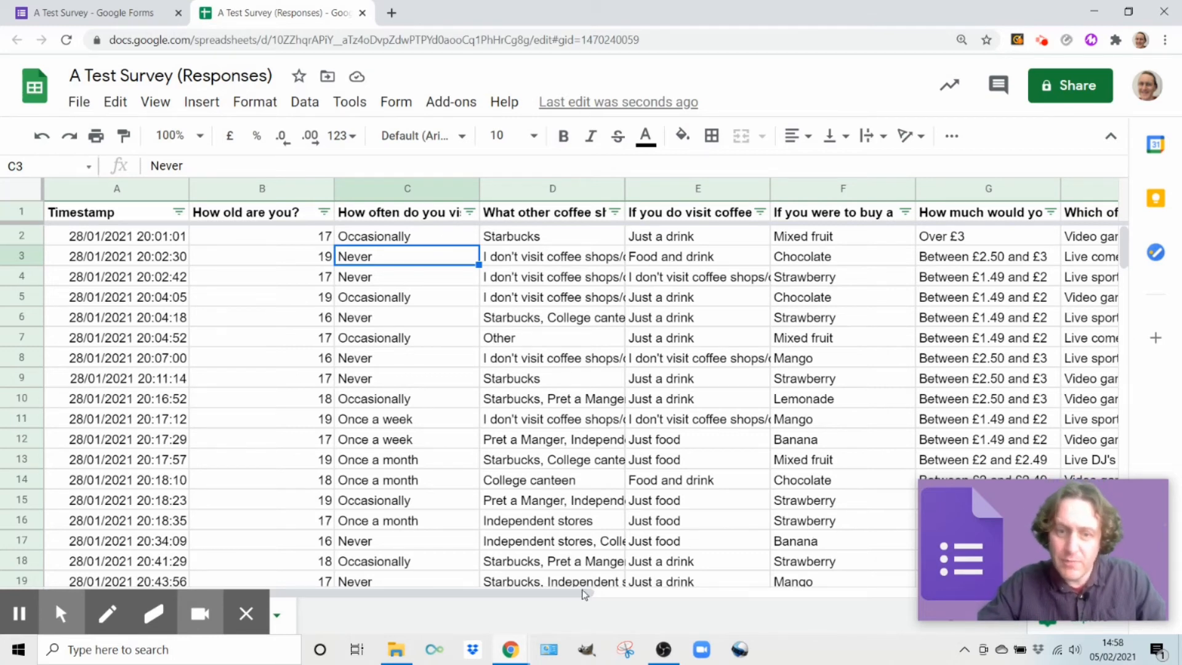
# Bring the new entertainment options question in column H into view and review the answers its filter offers.
pyautogui.moveTo(583, 593); pyautogui.dragTo(675, 594)
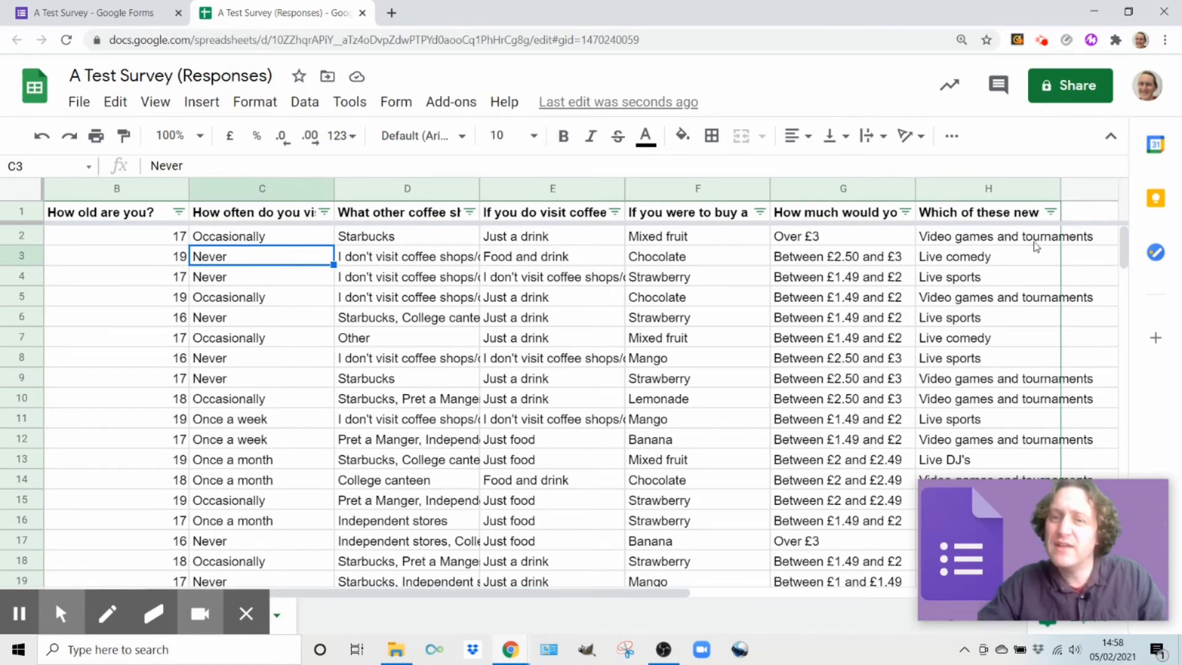
pyautogui.click(1051, 212)
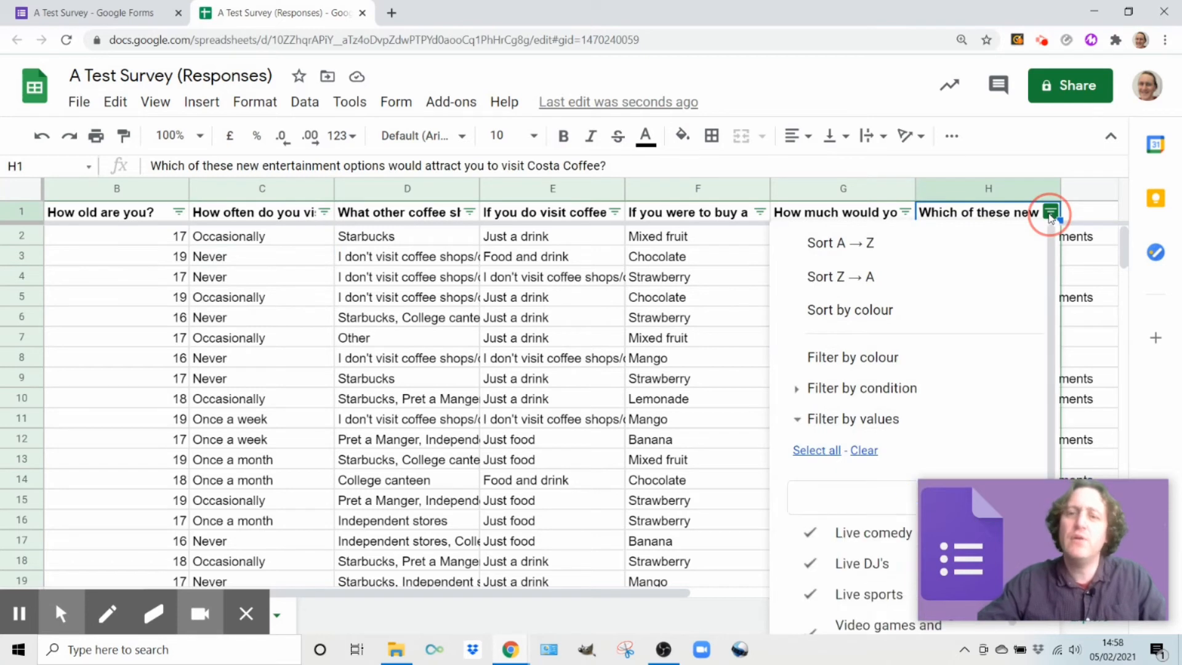
pyautogui.scroll(-2, 902, 477)
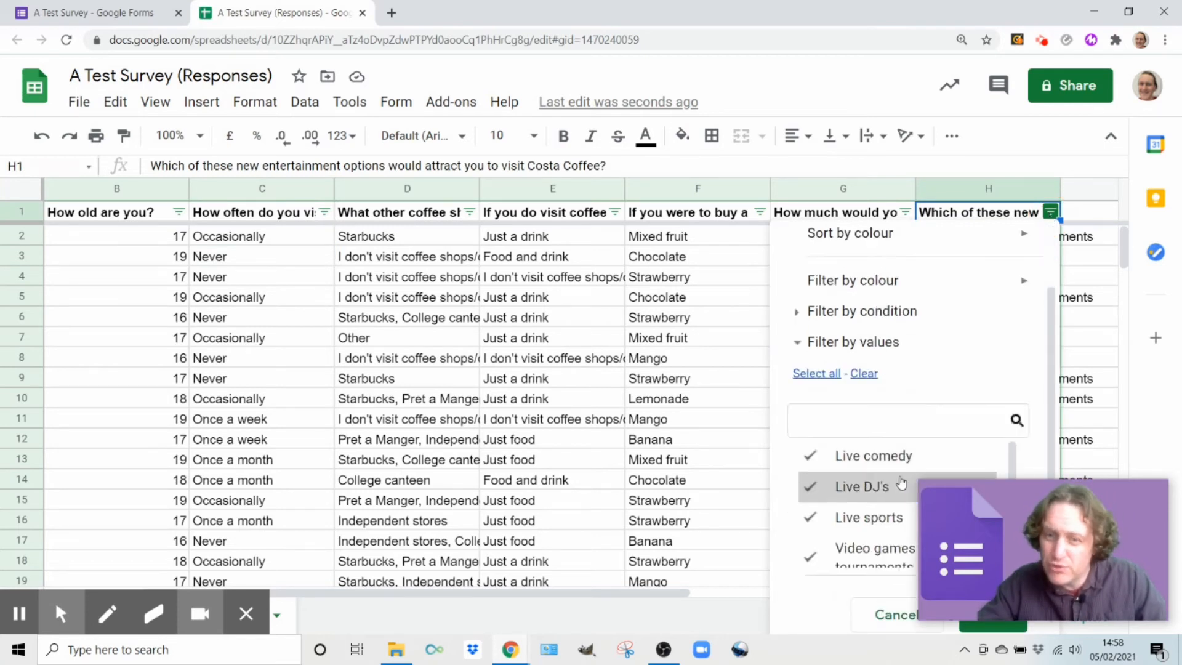
pyautogui.moveTo(1030, 497); pyautogui.dragTo(411, 515)
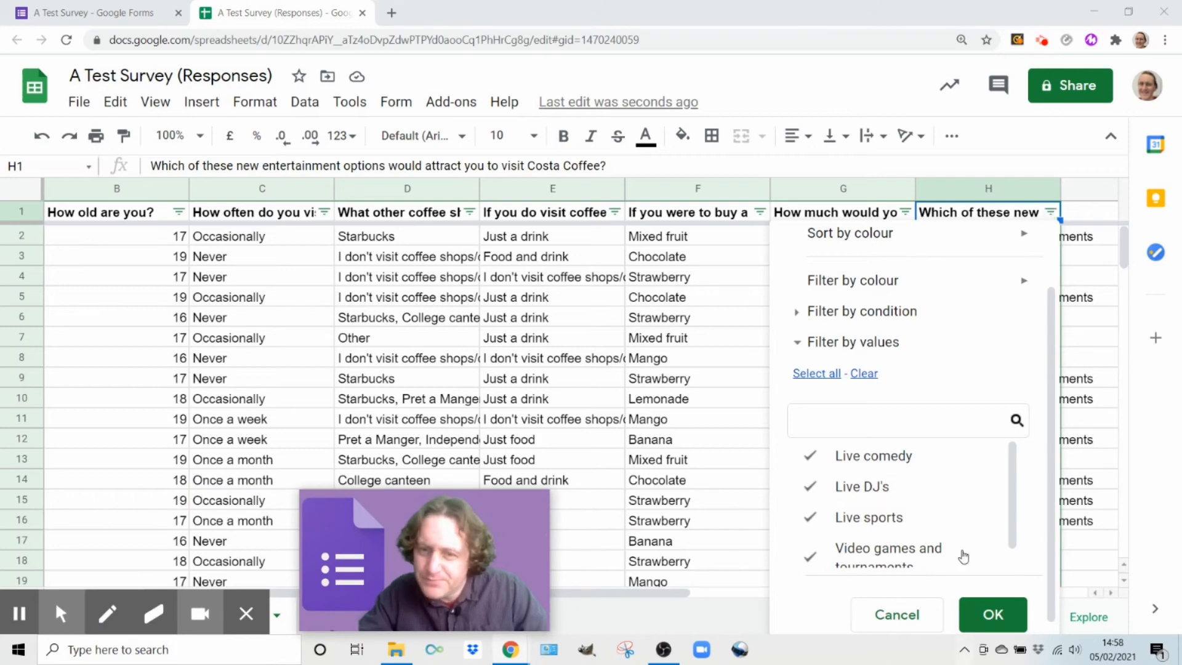
pyautogui.click(880, 518)
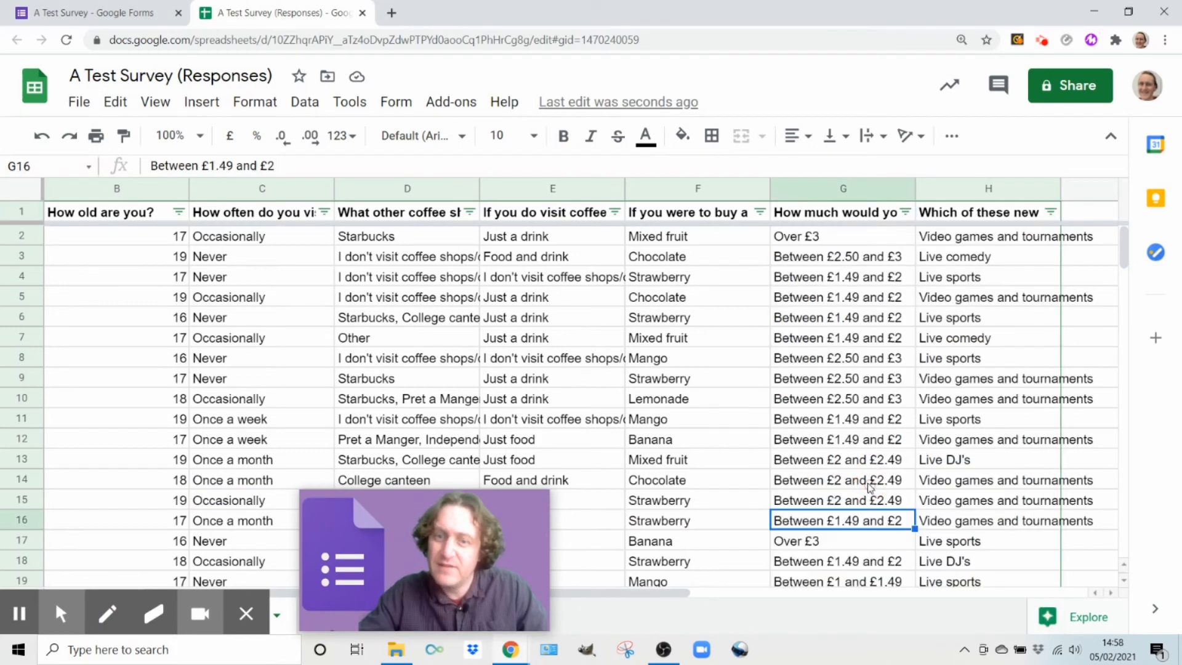
pyautogui.click(870, 485)
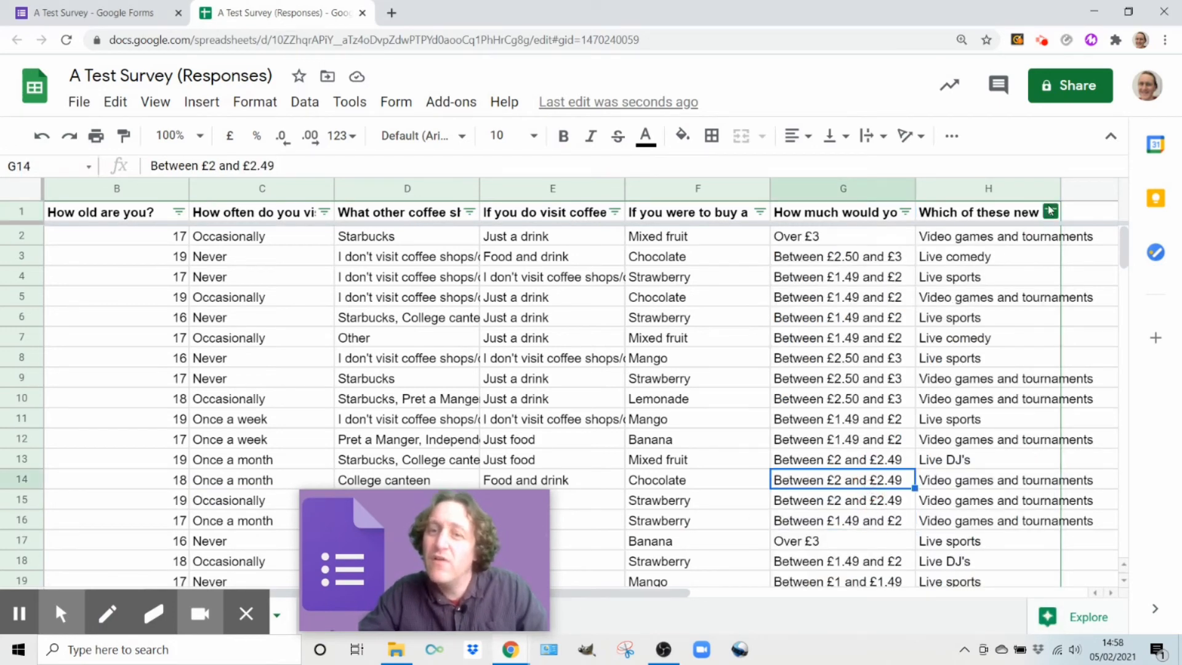
pyautogui.click(1051, 212)
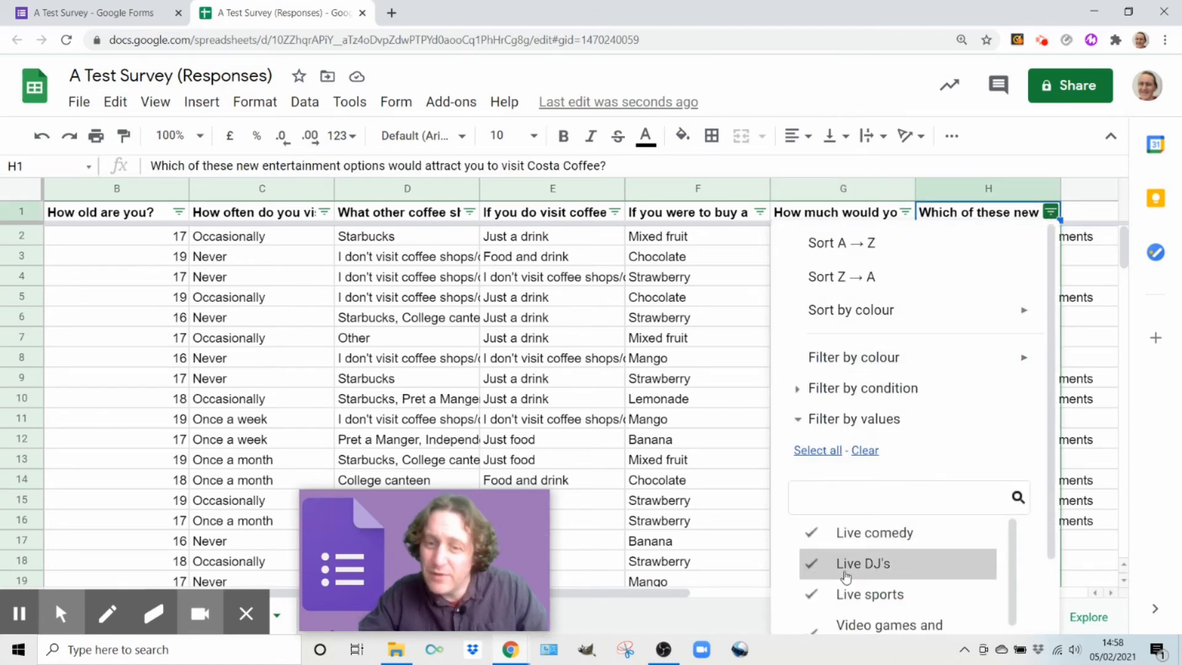
pyautogui.click(813, 565)
pyautogui.click(811, 534)
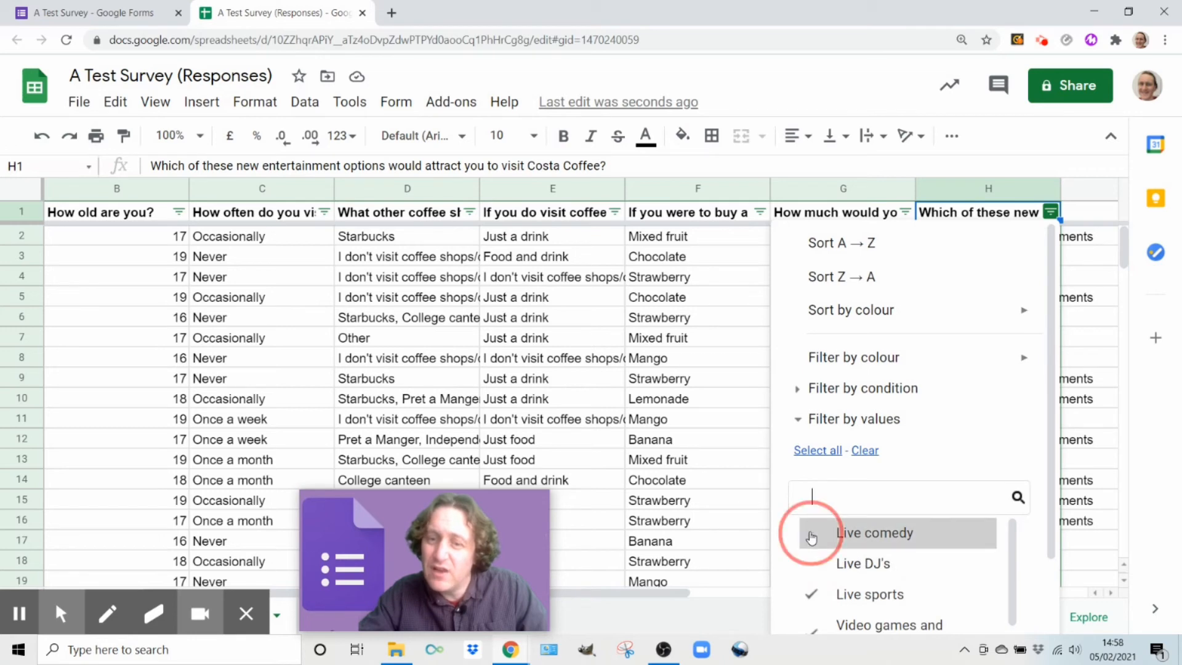
pyautogui.click(811, 595)
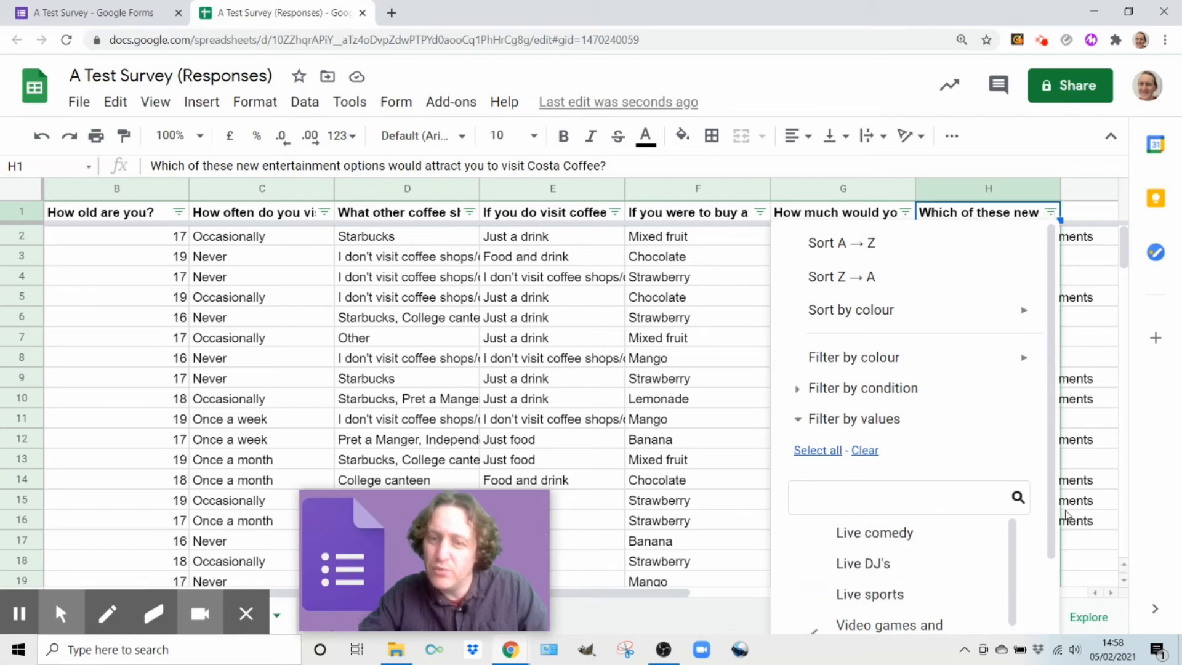
pyautogui.scroll(-2, 1068, 518)
pyautogui.scroll(2, 1009, 518)
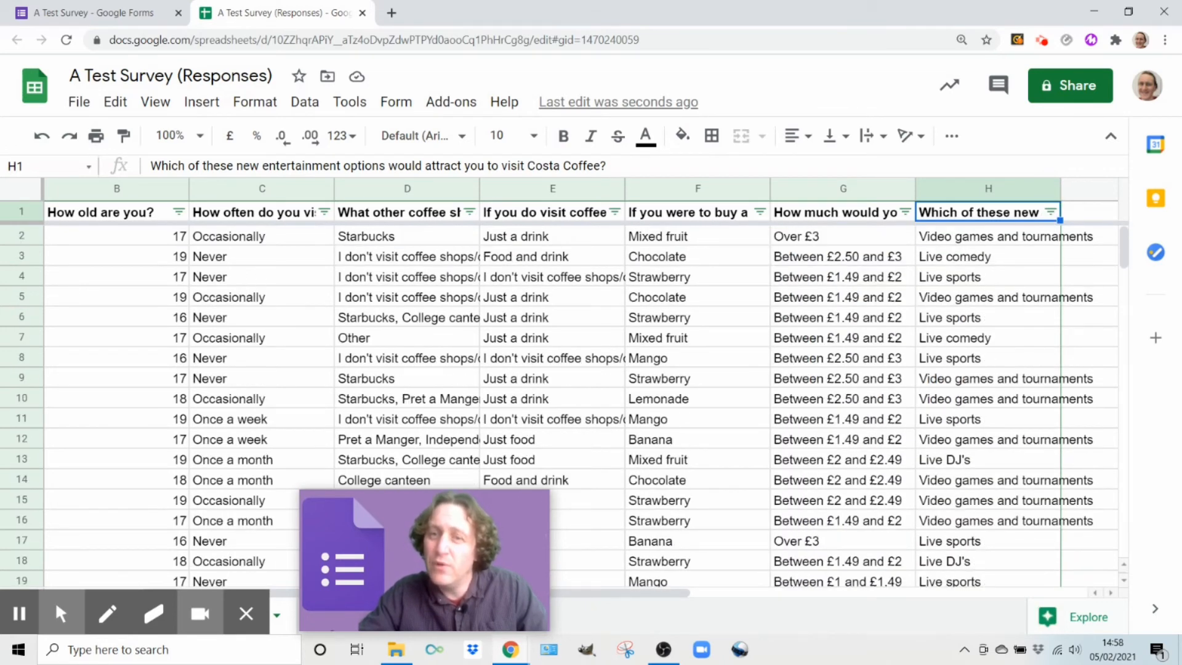
# Filter the entertainment options column H by value, excluding Live sports, Live DJ's and Live comedy to keep only Video games and tournaments.
pyautogui.click(1051, 213)
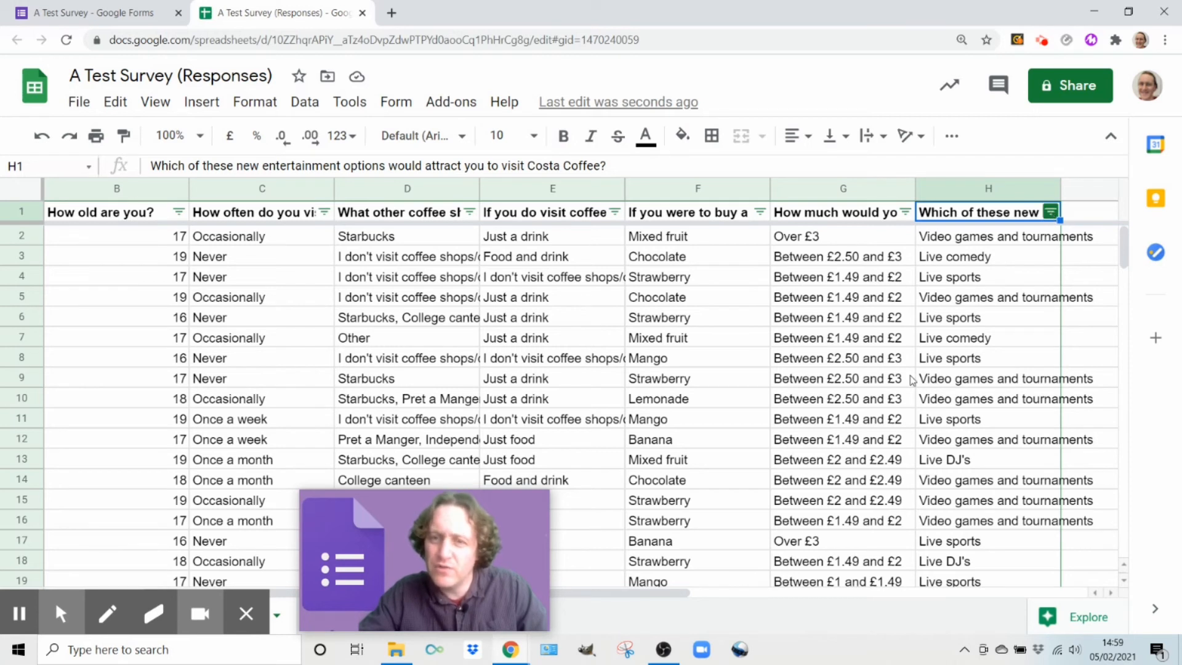
pyautogui.scroll(-1, 865, 503)
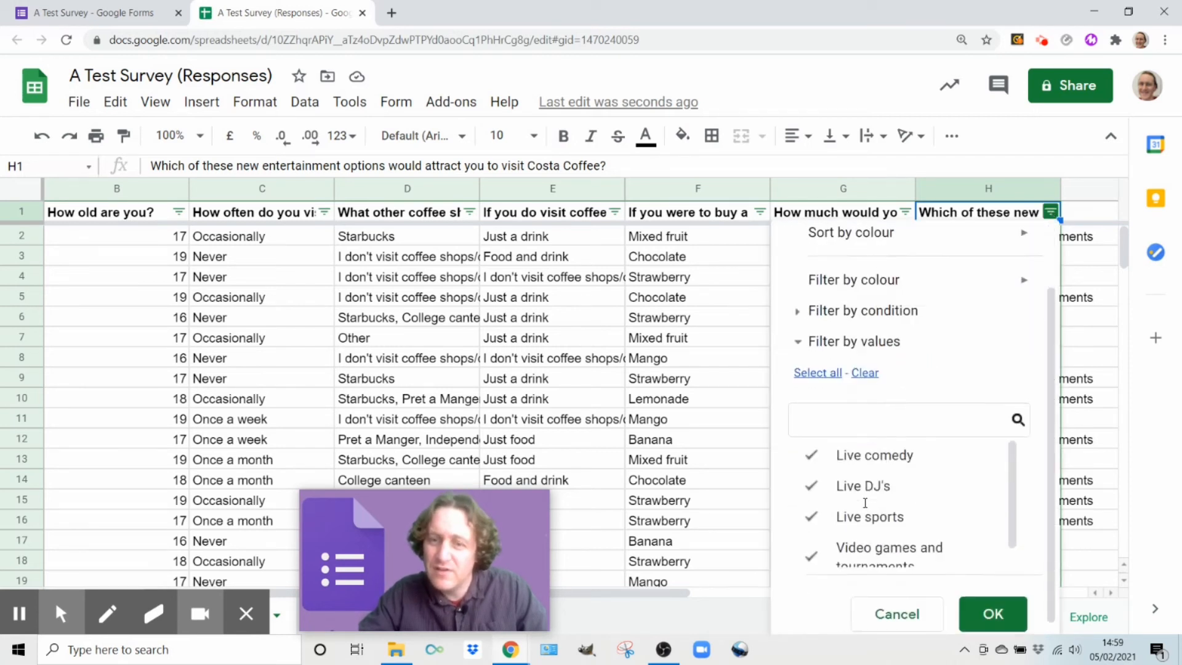
pyautogui.scroll(-1, 831, 508)
pyautogui.click(811, 506)
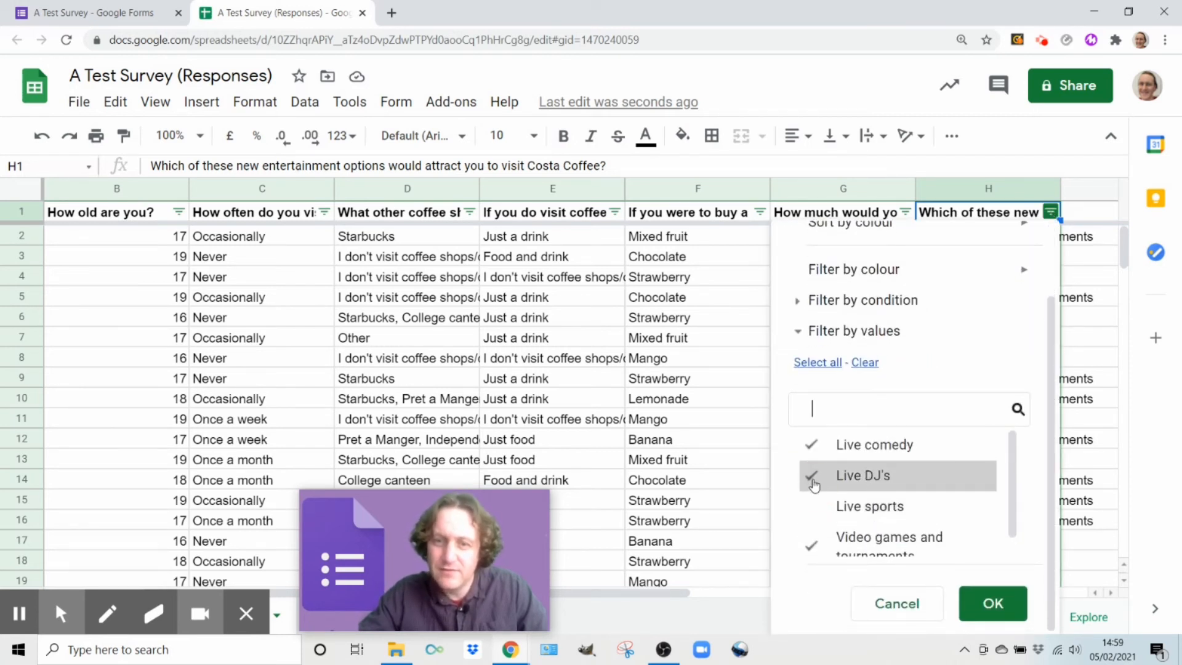
pyautogui.click(813, 484)
pyautogui.click(811, 445)
pyautogui.click(991, 601)
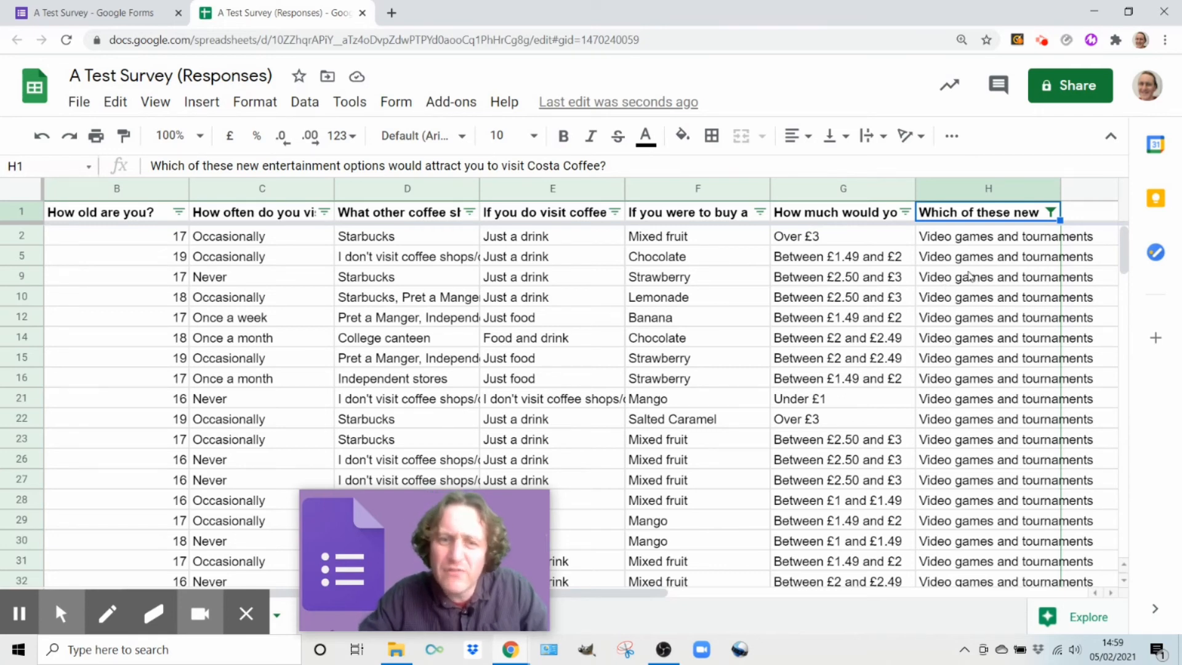
pyautogui.moveTo(406, 507); pyautogui.dragTo(974, 449)
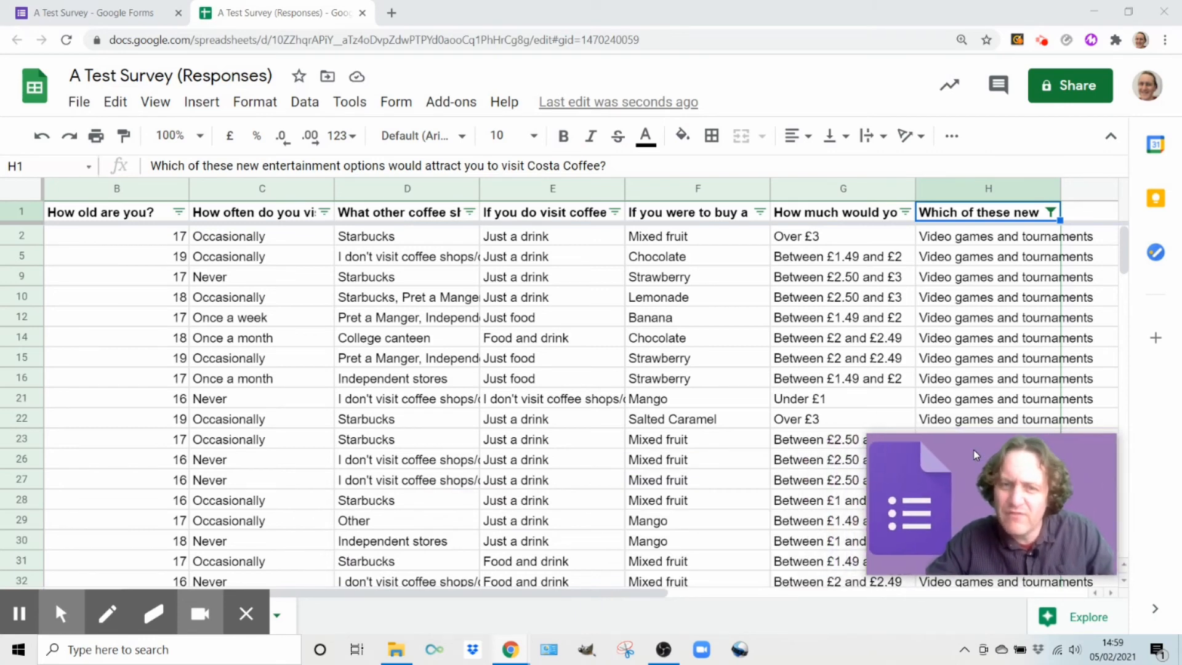